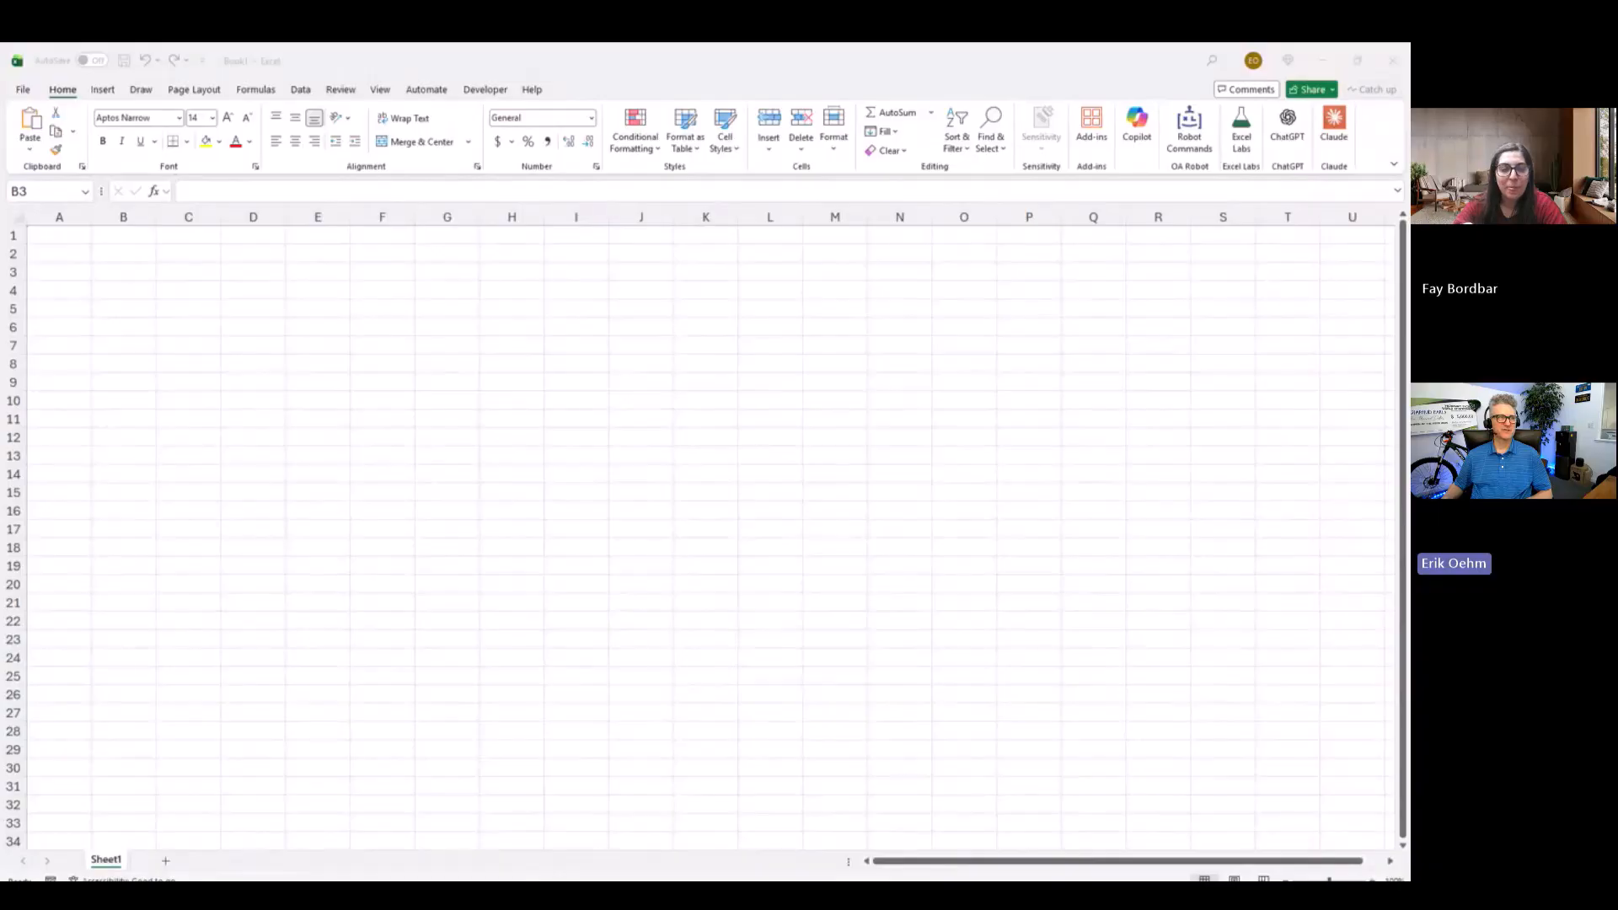
Step: Select cell B4, open the OA Robot command list beside it, and look through the library commands
left_click(133, 289)
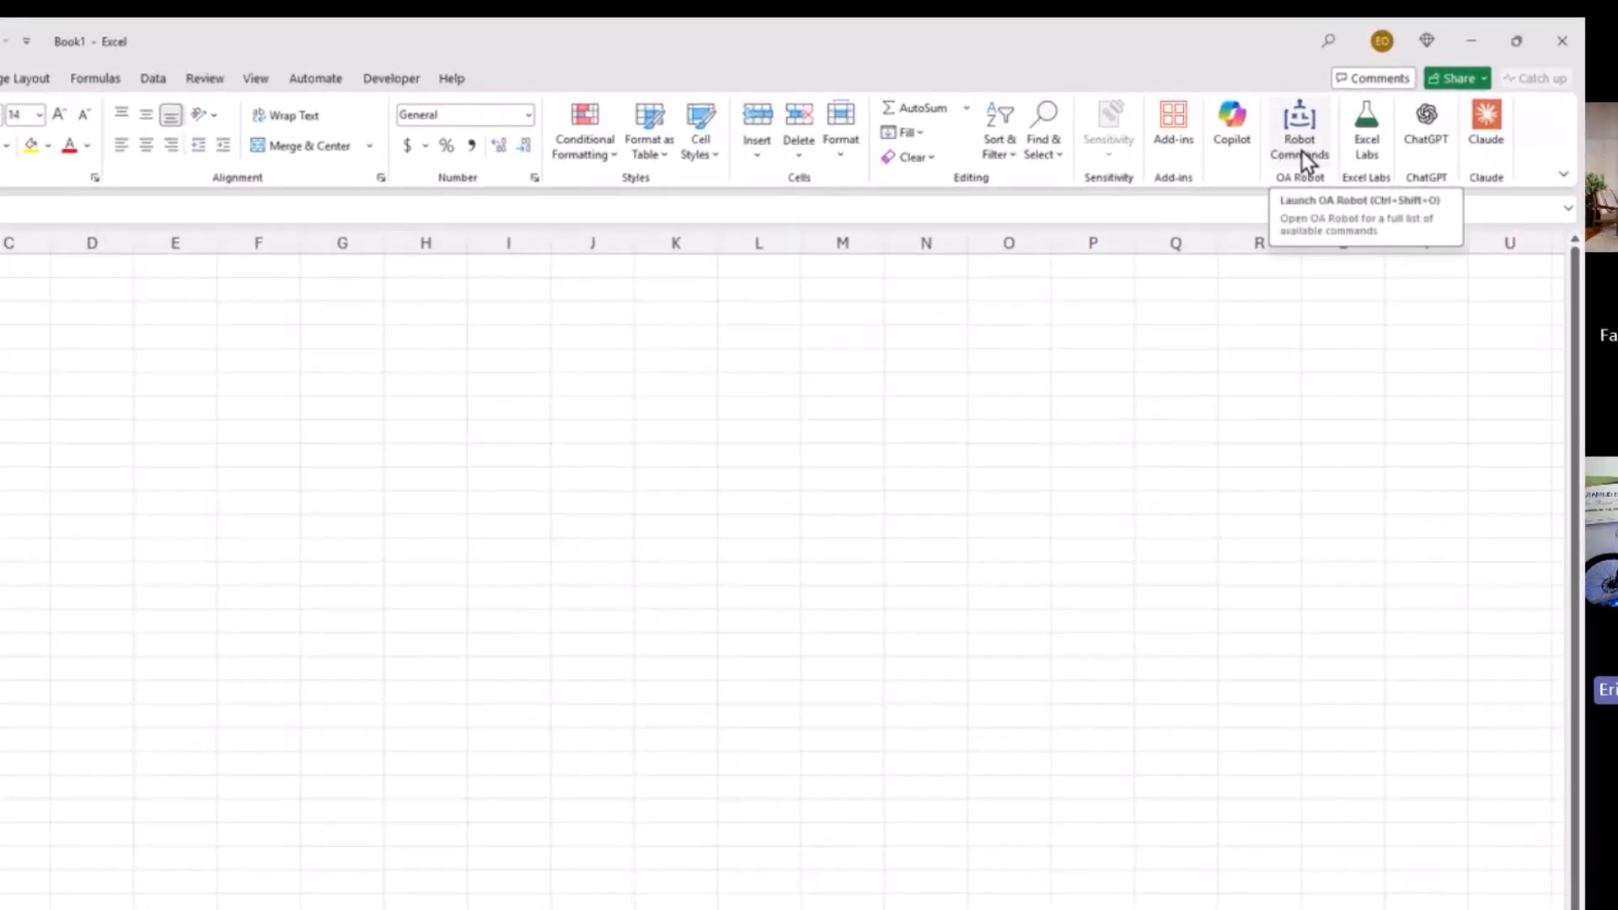
left_click(90, 302)
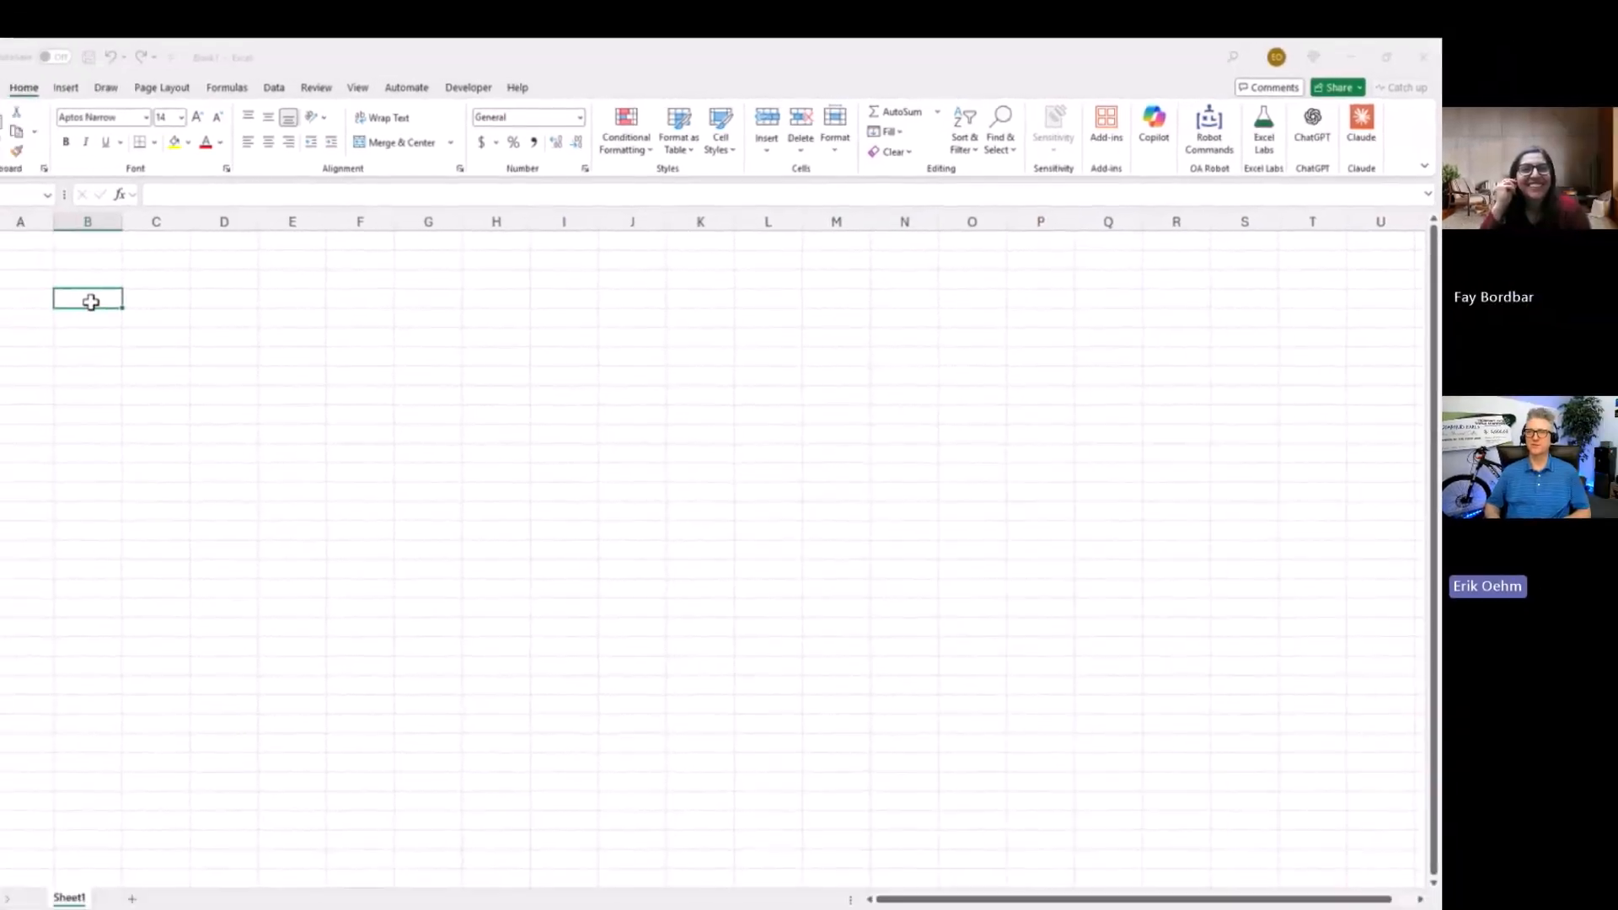
key("ctrl+shift+o")
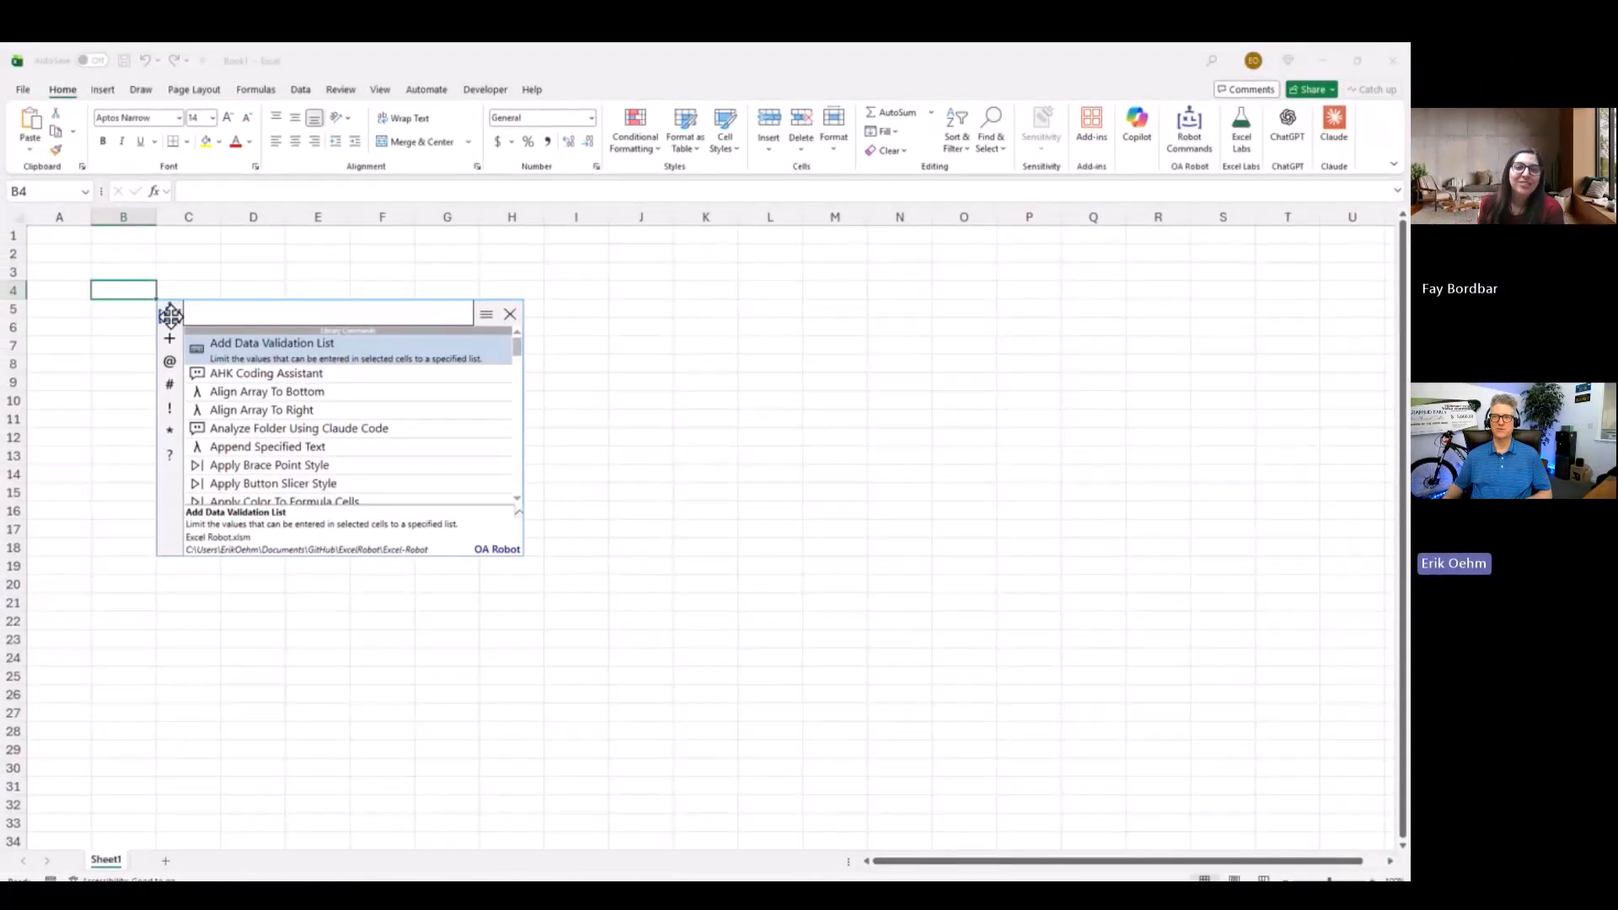
mouse_move(168, 313)
left_mouse_down()
mouse_move(192, 329)
mouse_move(172, 312)
left_mouse_up()
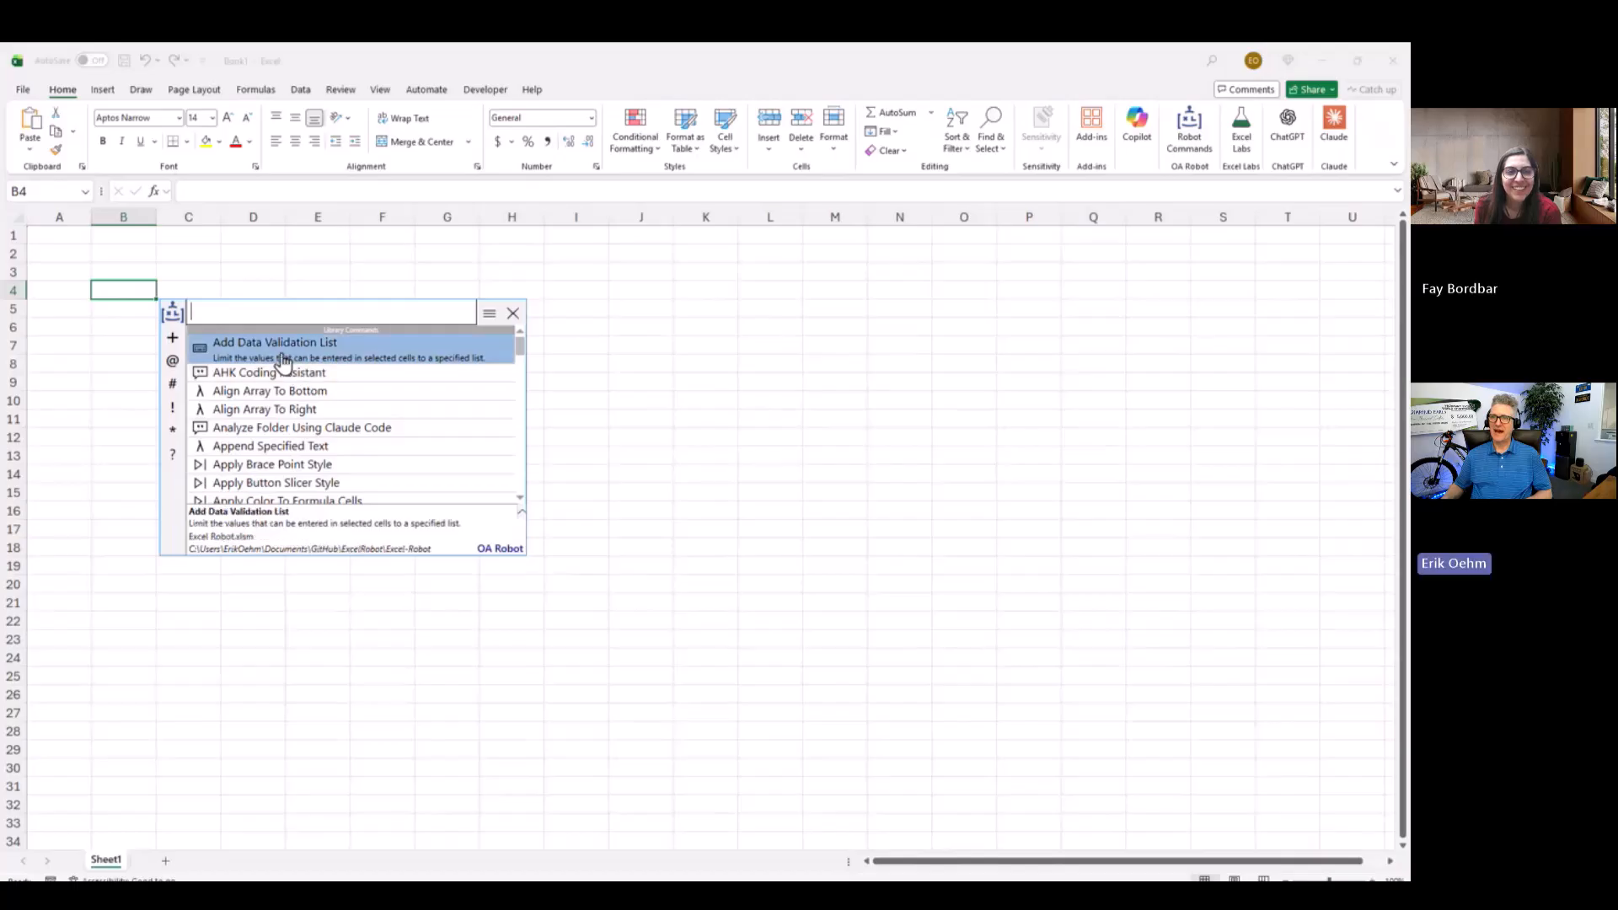
scroll(287, 433, "down", 3)
scroll(286, 434, "down", 12)
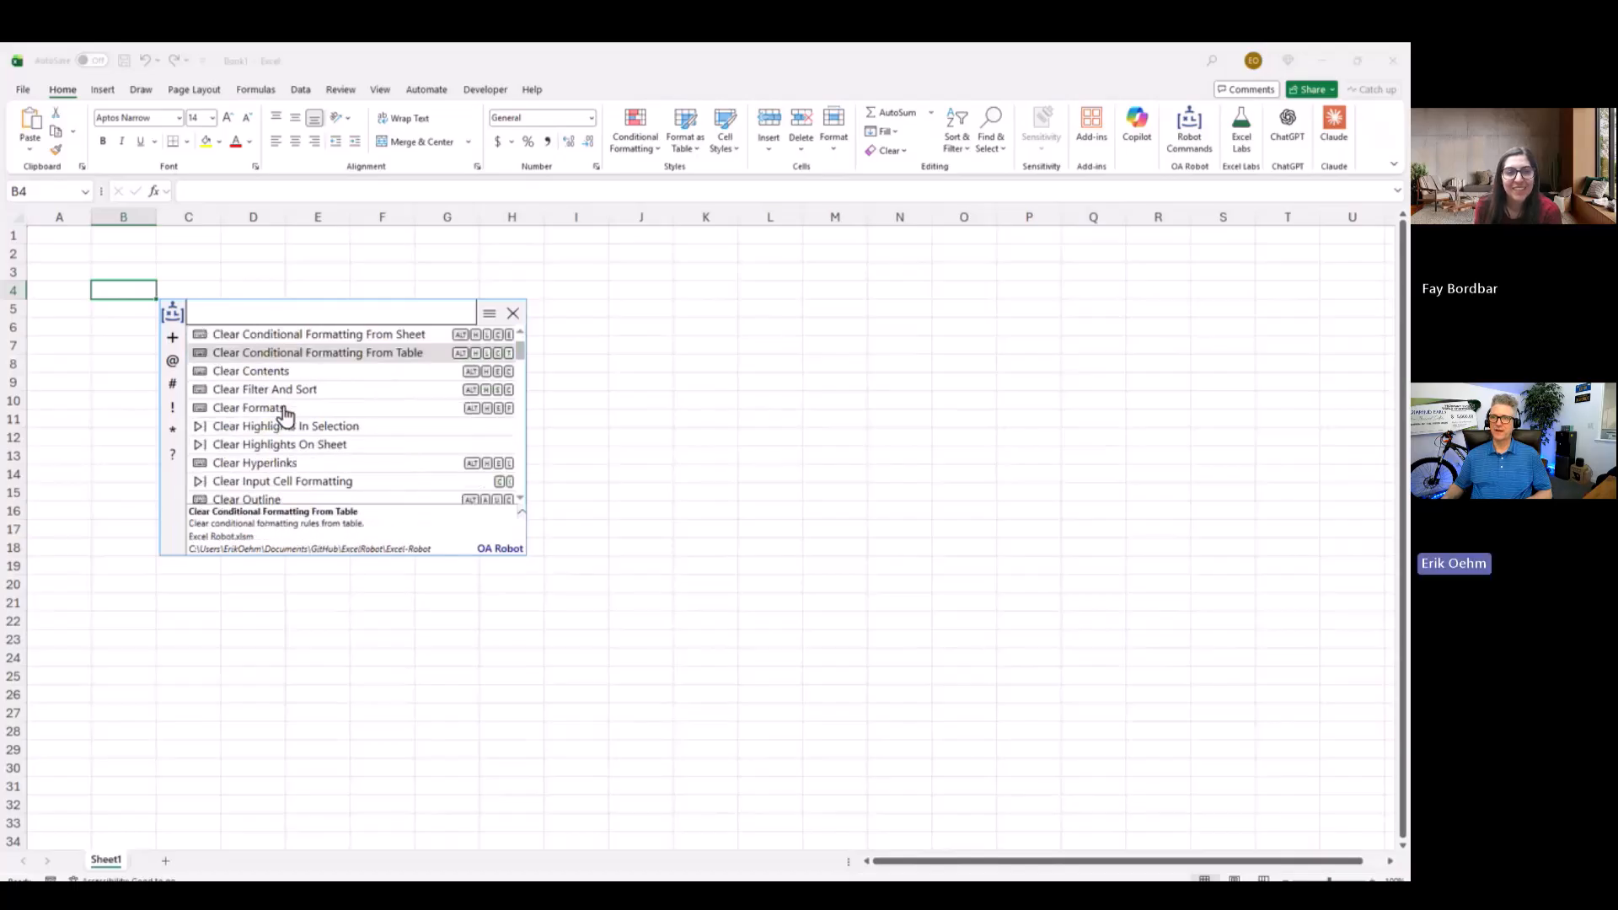
scroll(287, 413, "down", 3)
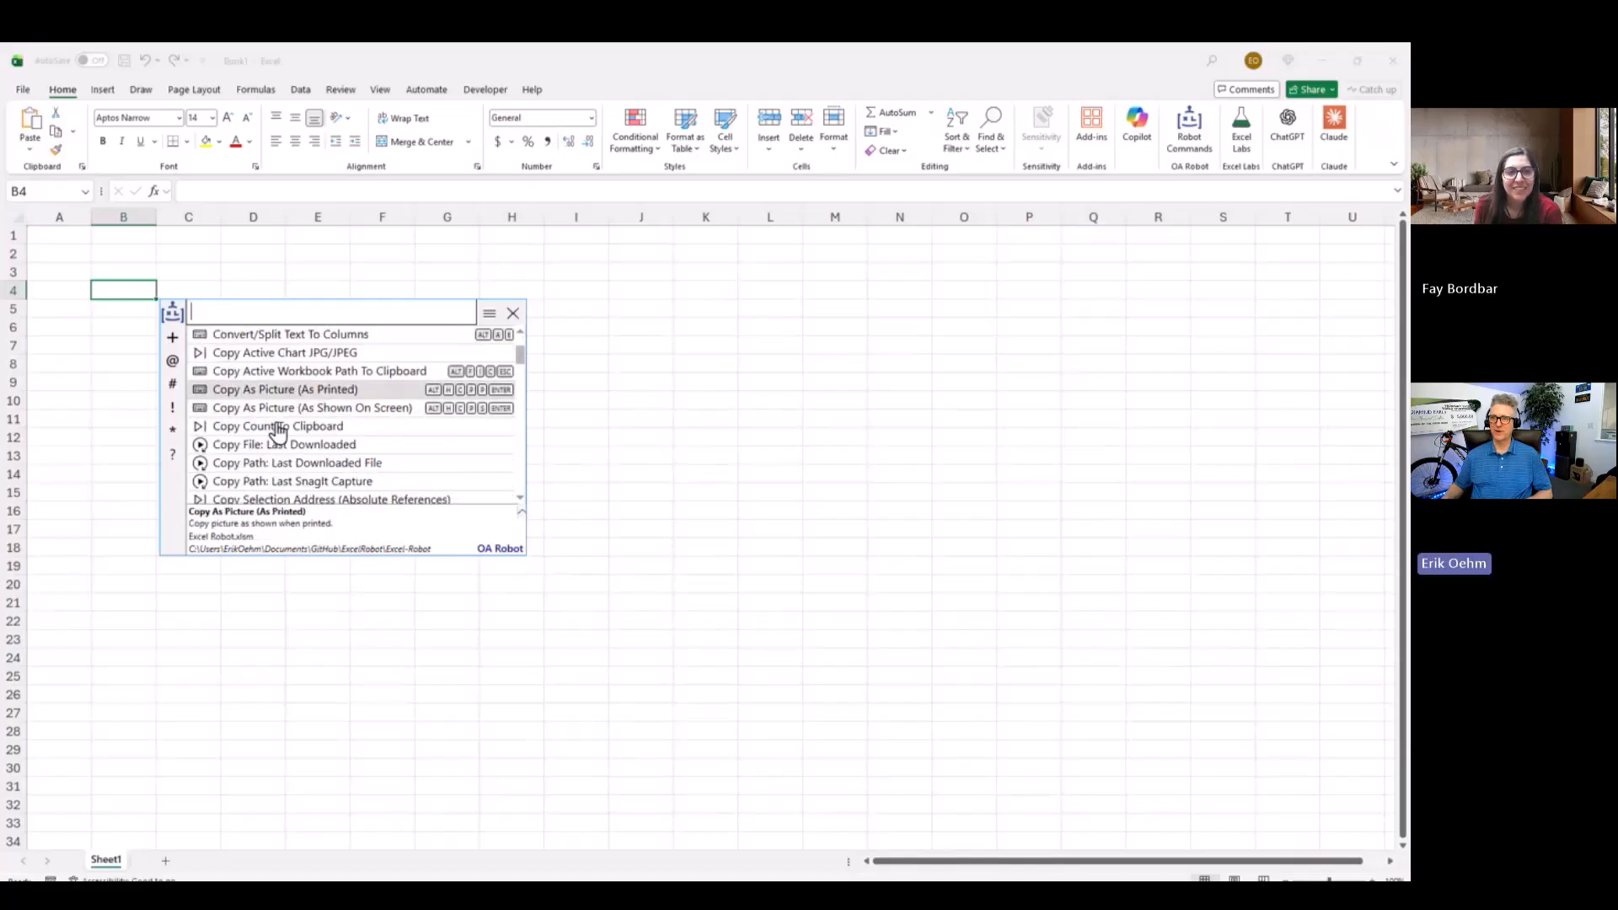
scroll(284, 417, "up", 8)
scroll(282, 421, "up", 10)
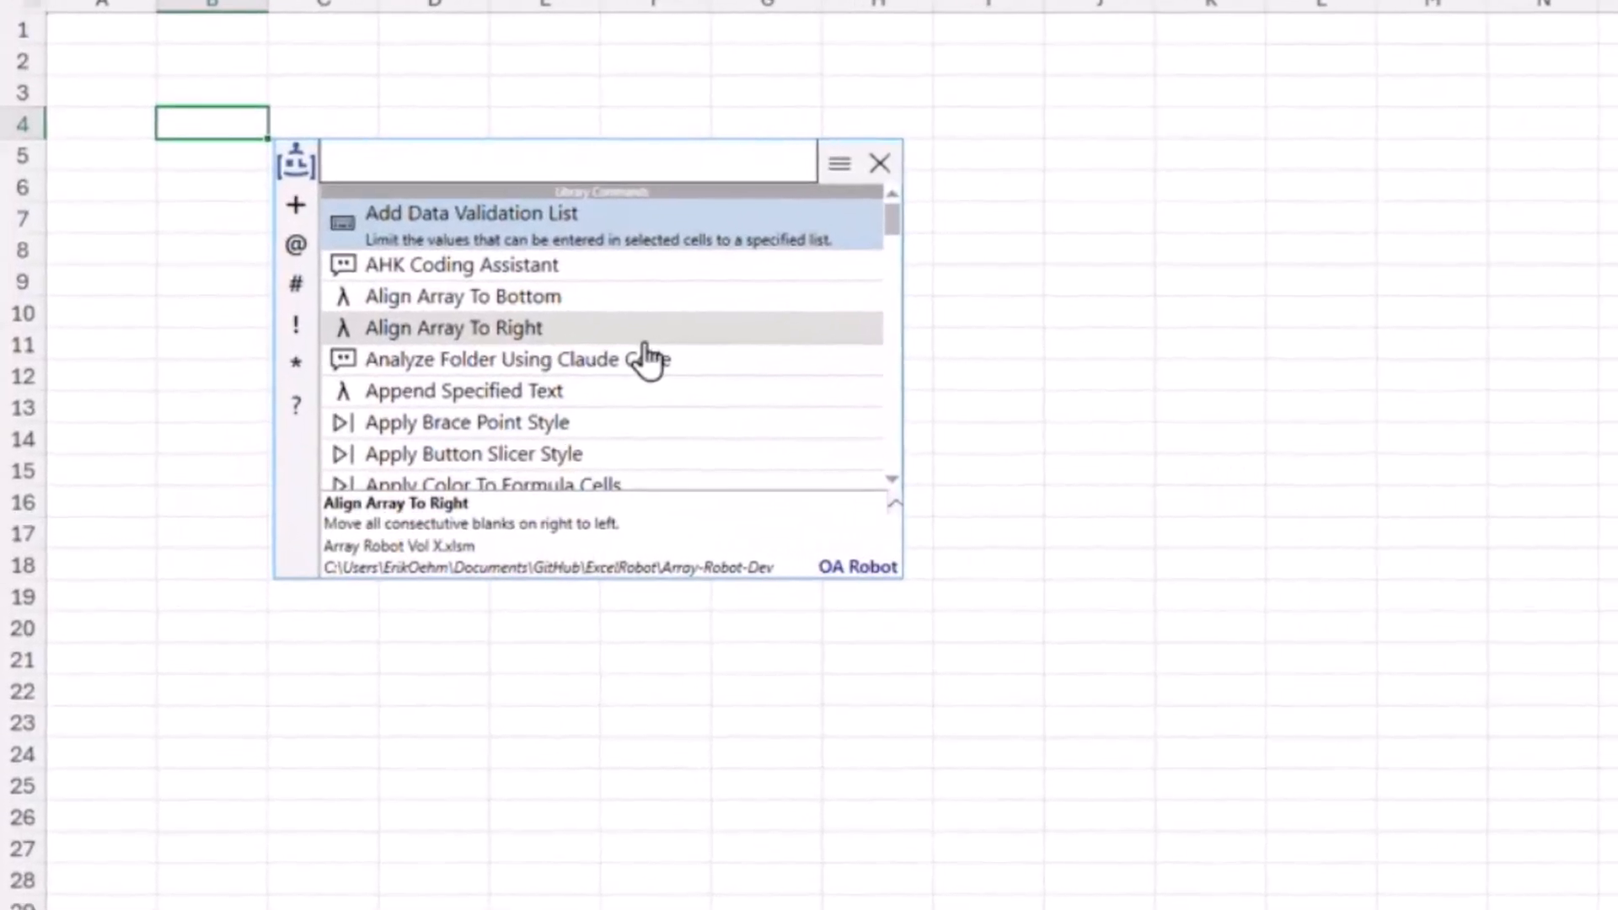
Step: Search the OA Robot commands by the initials "afcw", and clear the search
type("af")
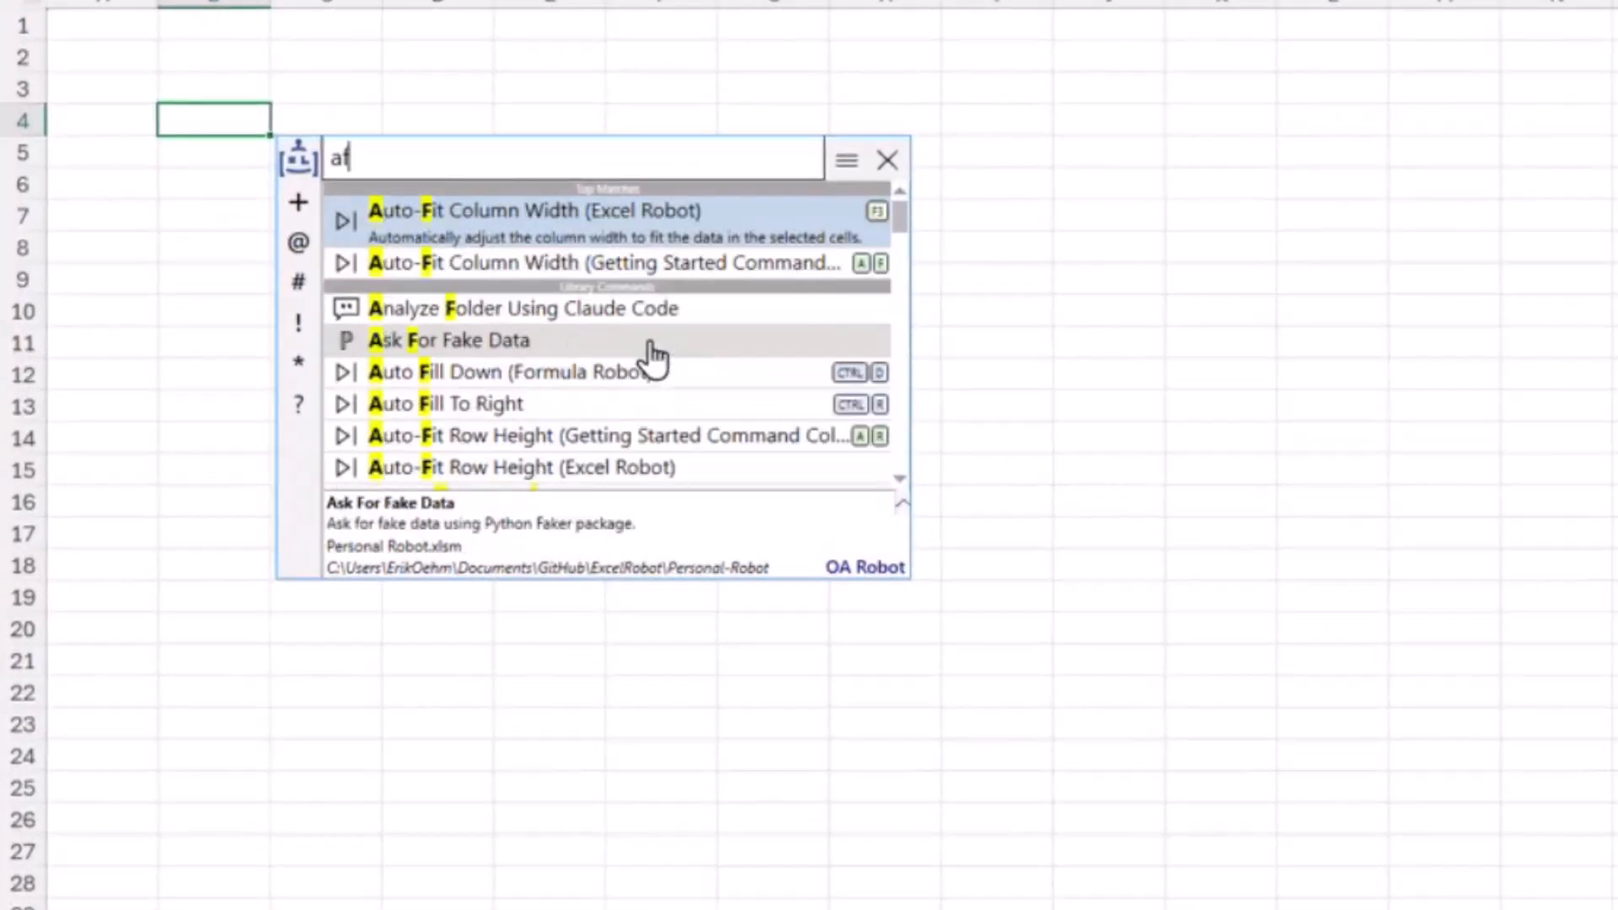
type("cw")
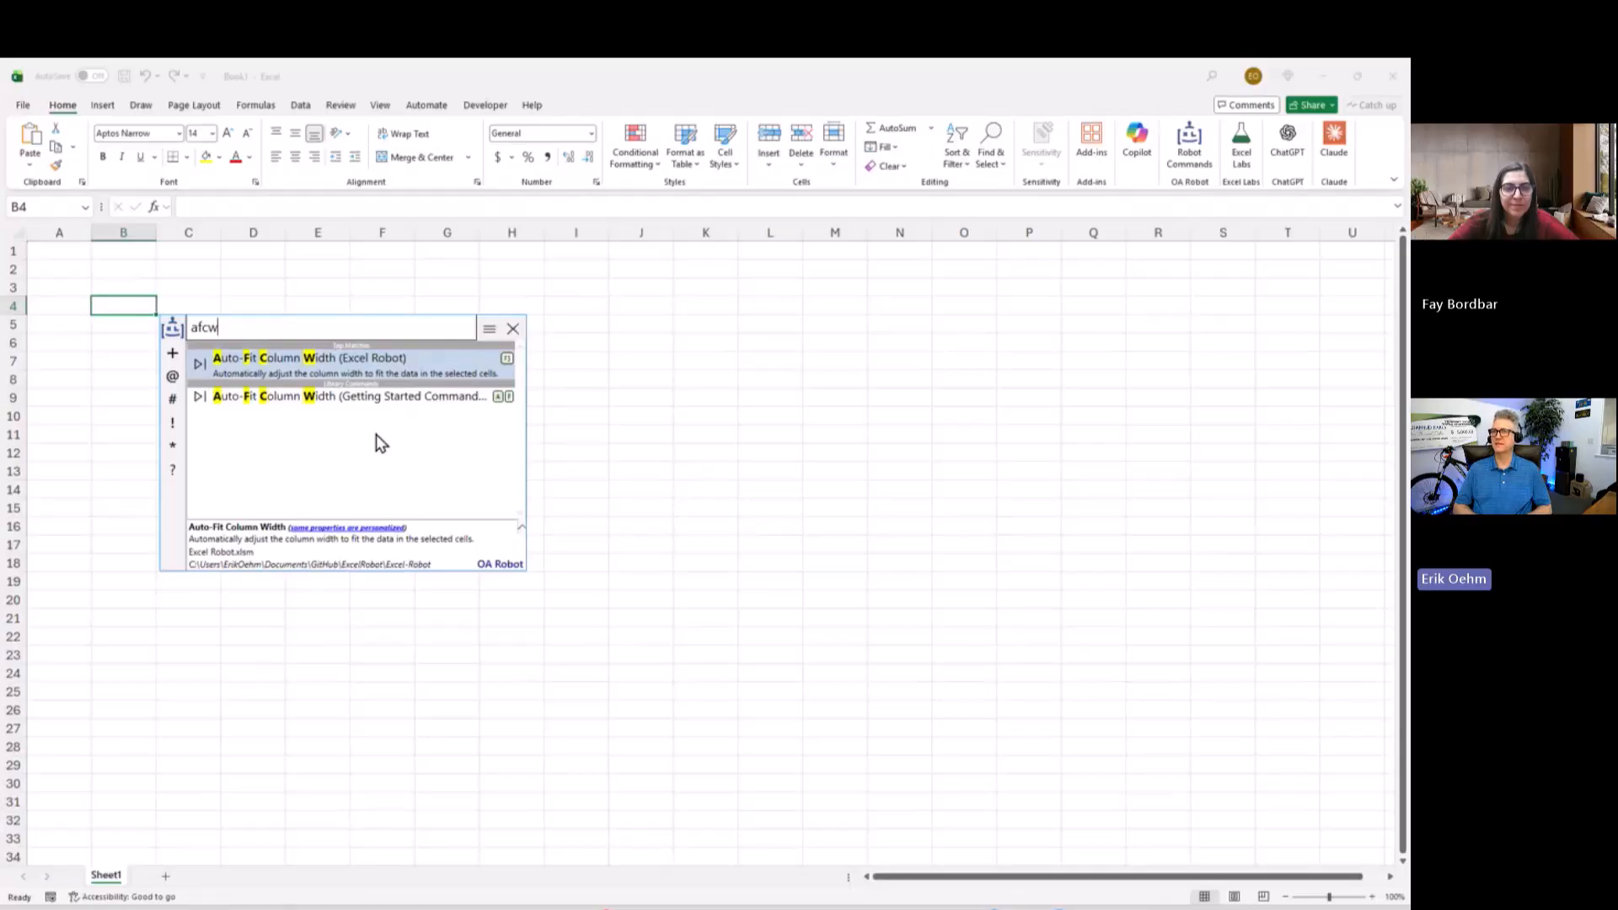
key("BackSpace")
key("BackSpace")
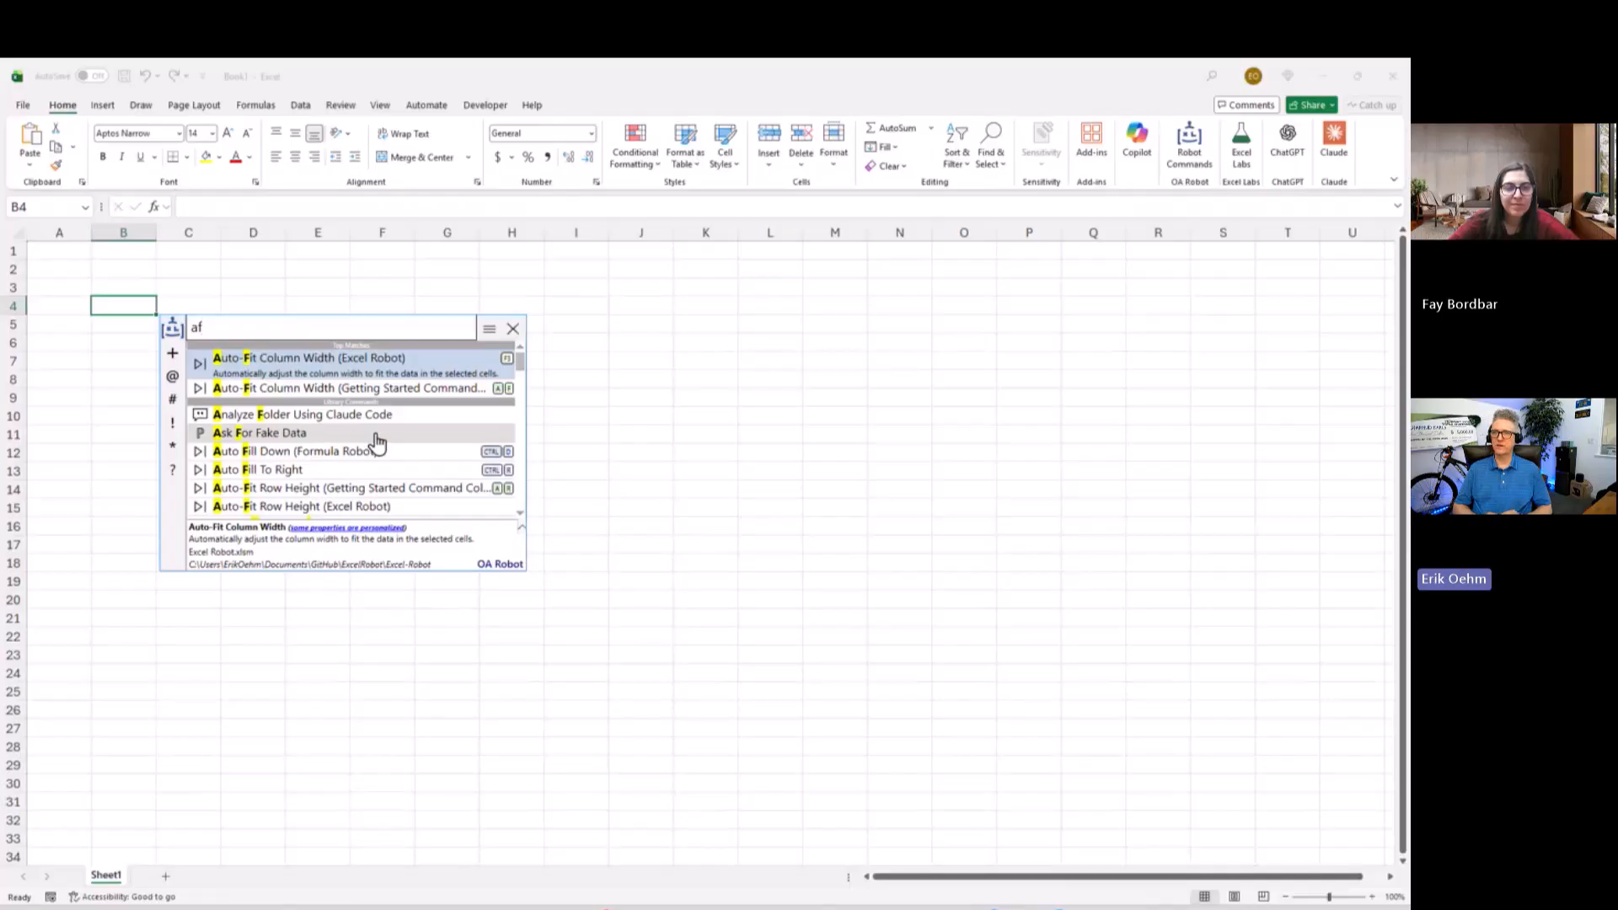
key("BackSpace")
key("BackSpace")
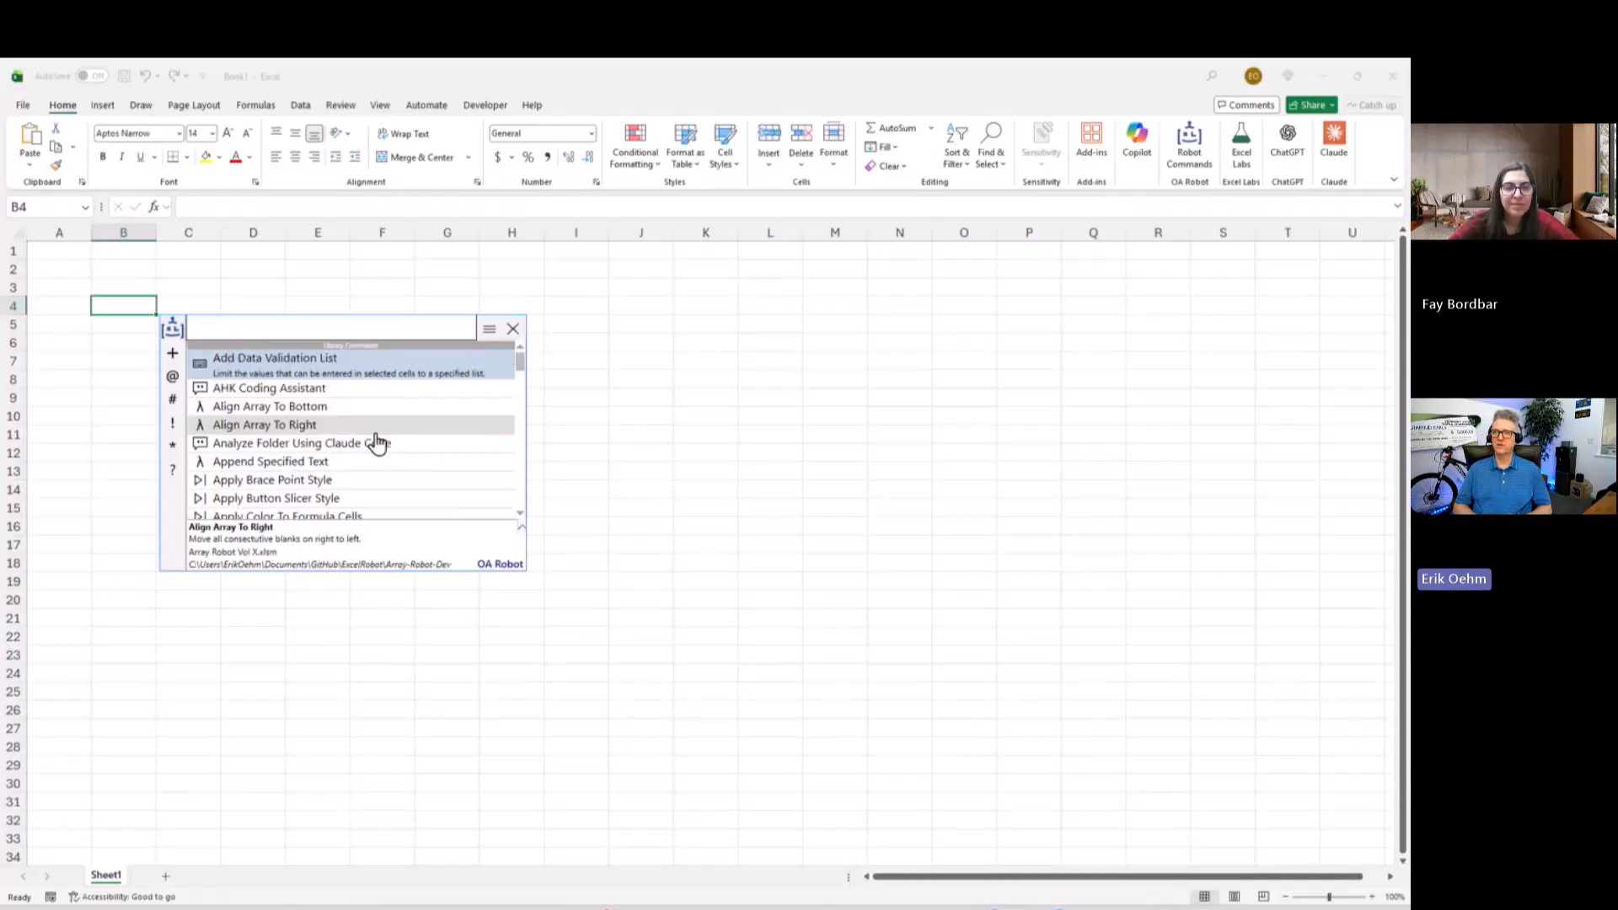
Step: Search the OA Robot commands for "column width", and clear the search
type("col")
type("um")
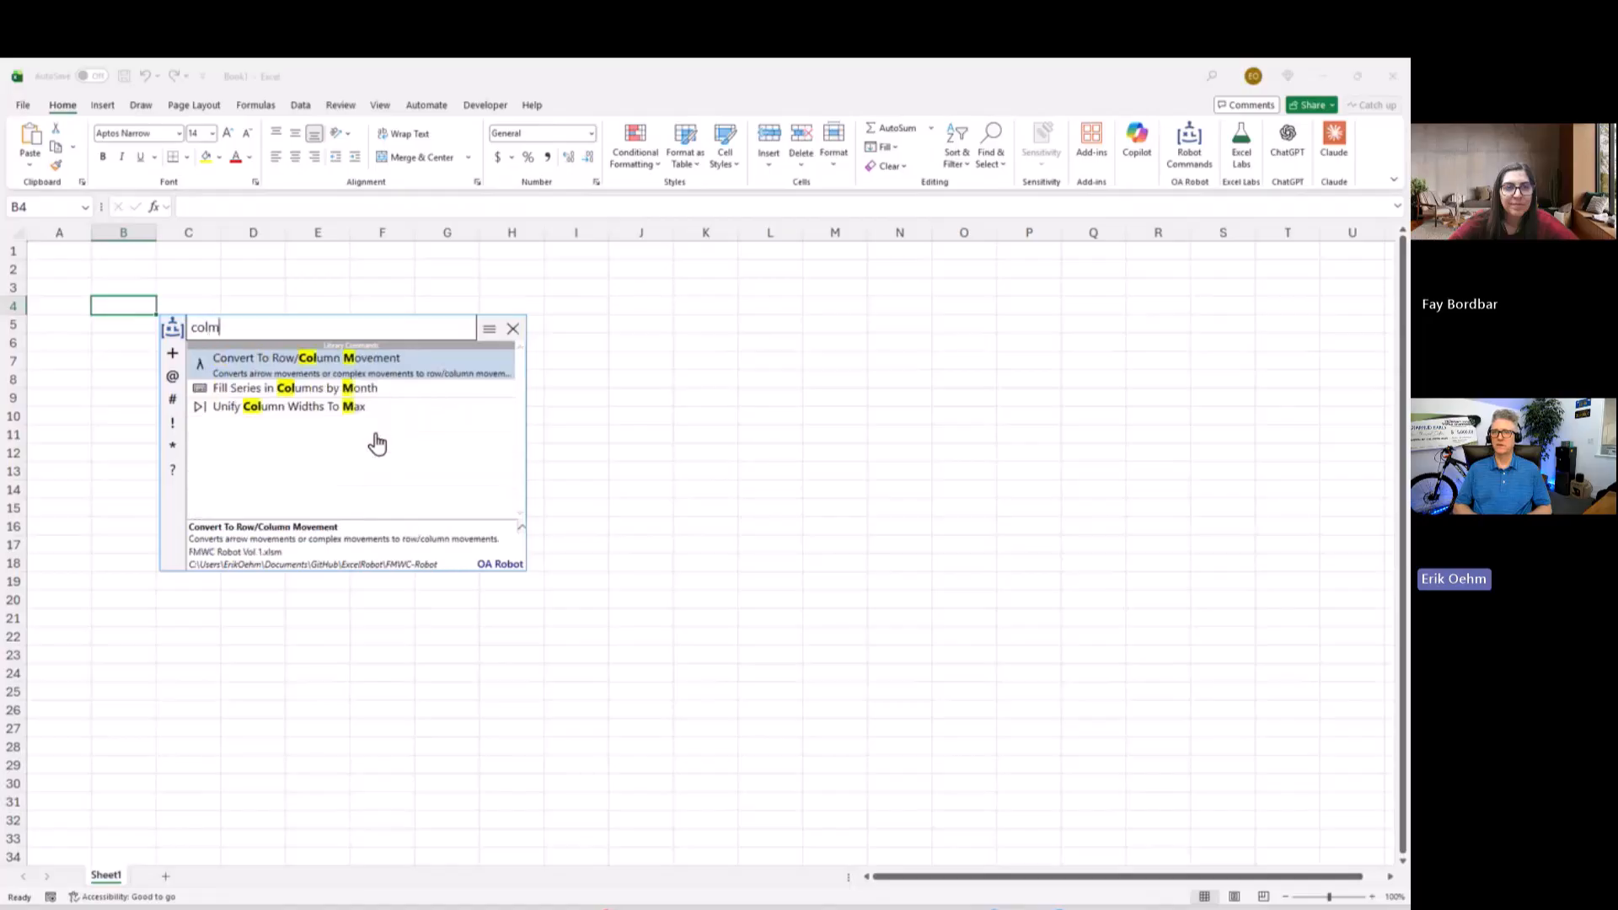
type("n ")
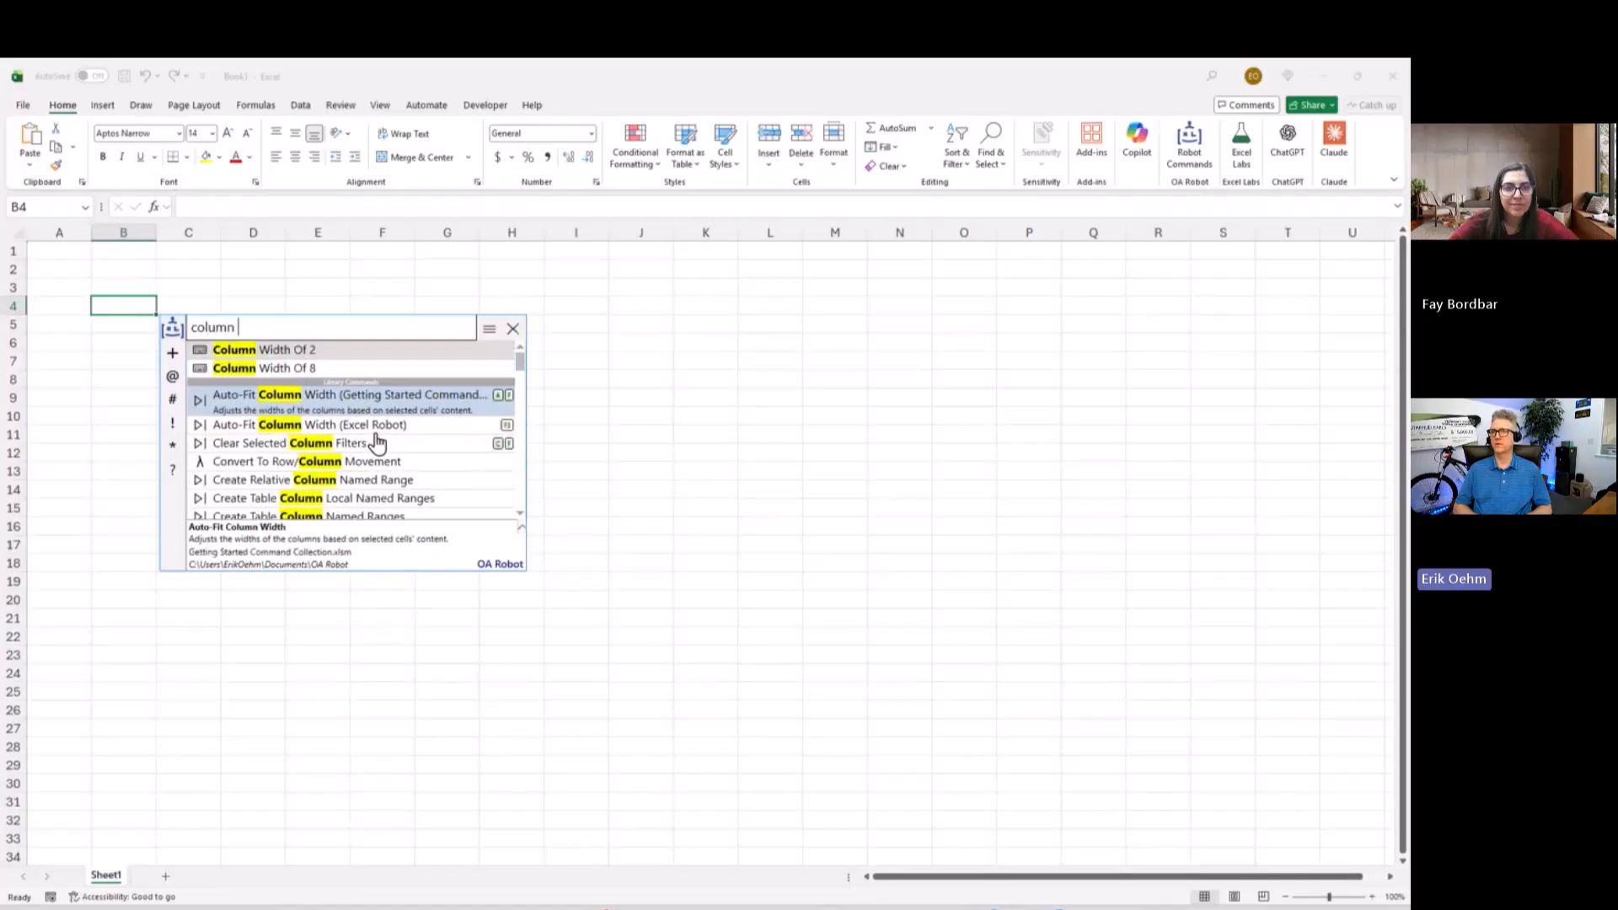
type("width")
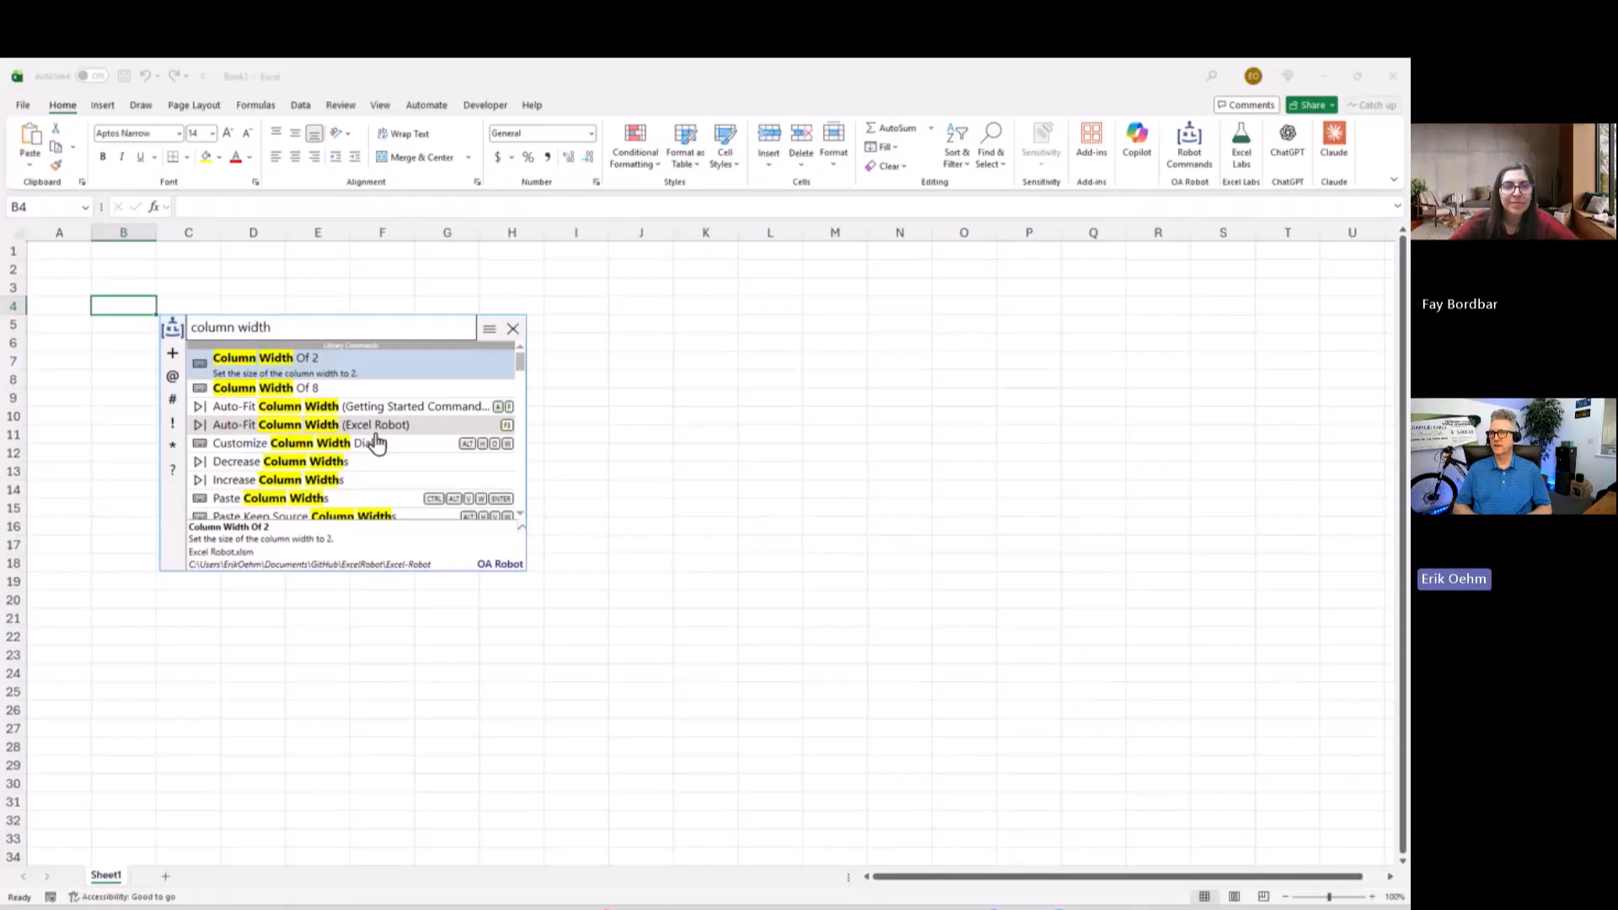
key("BackSpace")
key("BackSpace")
key("BackSpace")
key("BackSpace")
key("BackSpace")
key("BackSpace")
key("BackSpace")
key("BackSpace")
key("BackSpace")
key("BackSpace")
key("BackSpace")
key("BackSpace")
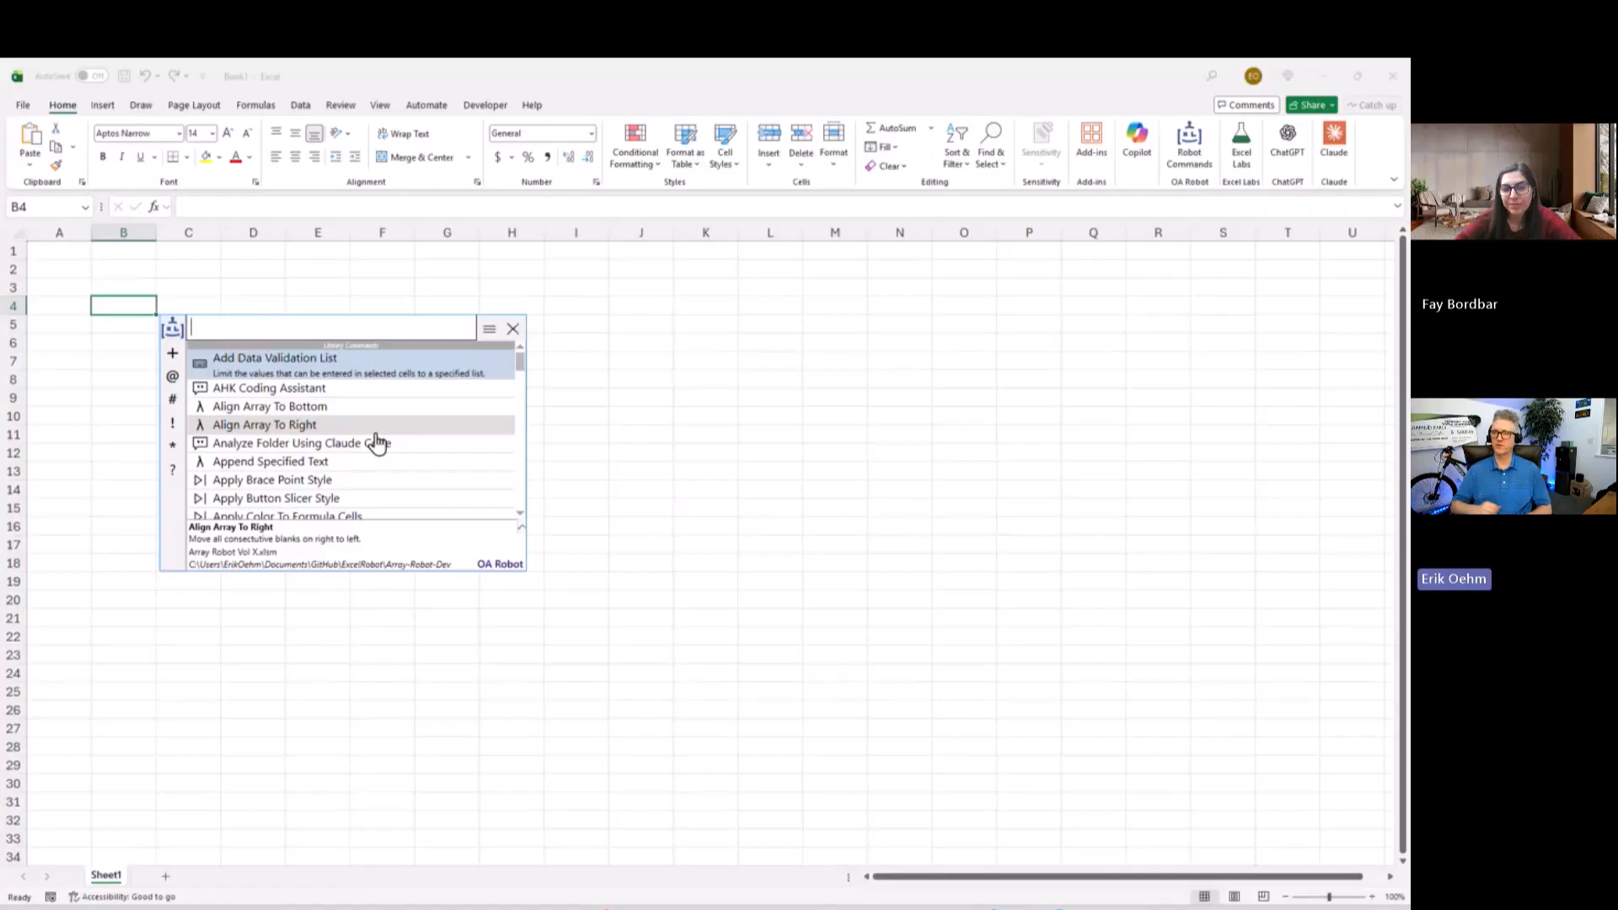
Step: Move the command list selection down to Append Specified Text and back up to Add Data Validation List
key("Down")
key("Down")
key("Down")
key("Down")
key("Down")
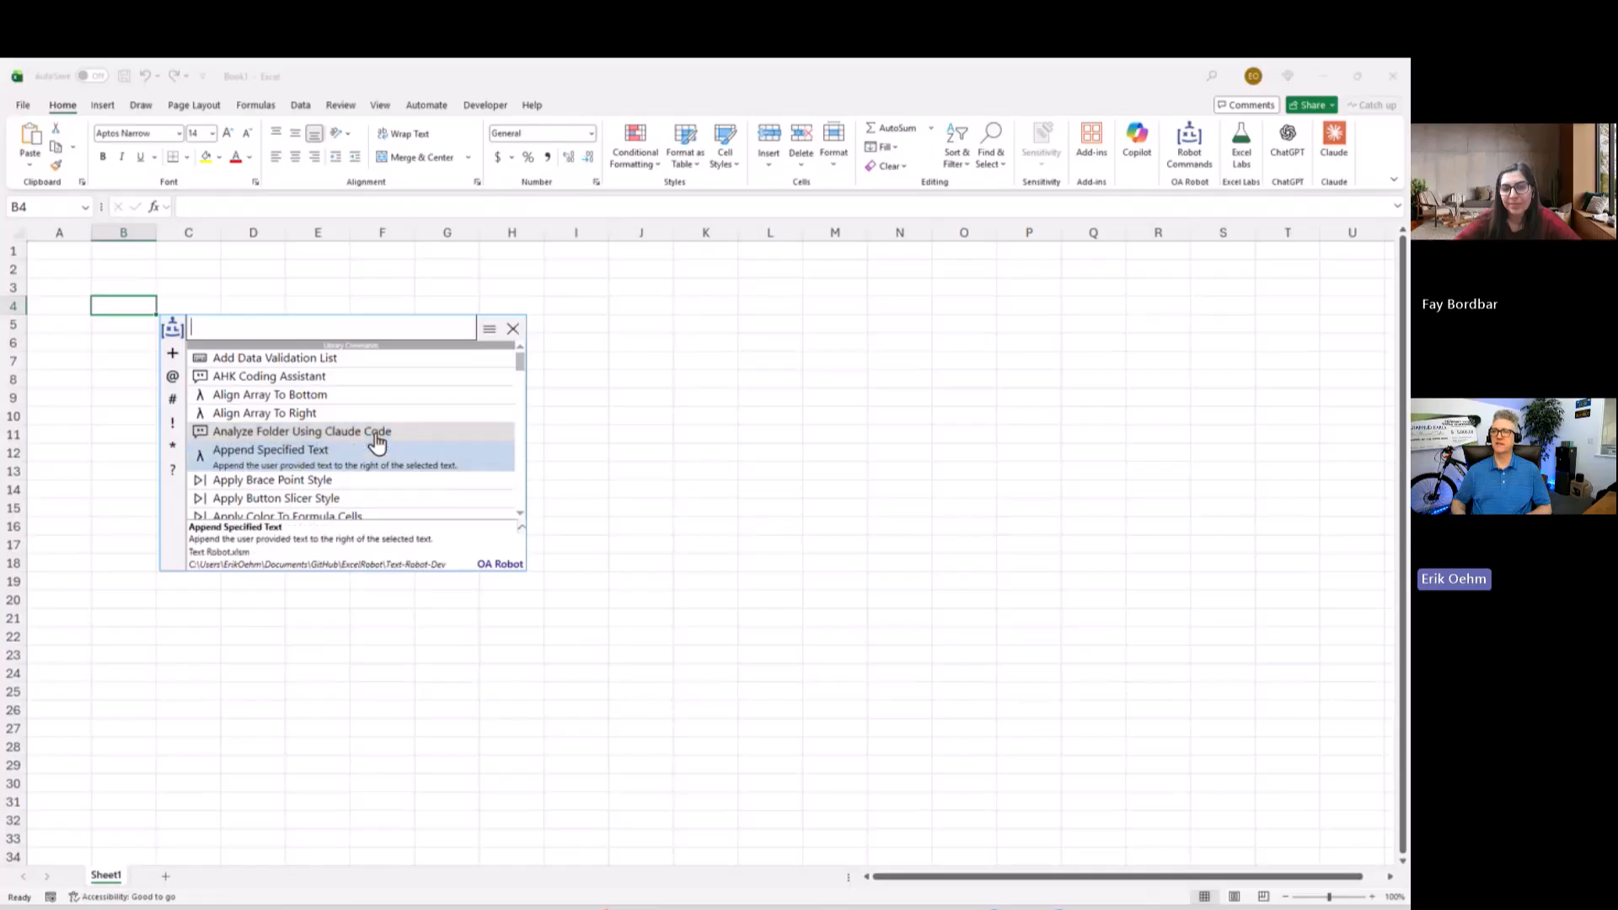
key("Up")
key("Up")
key("Up")
key("Up")
key("Up")
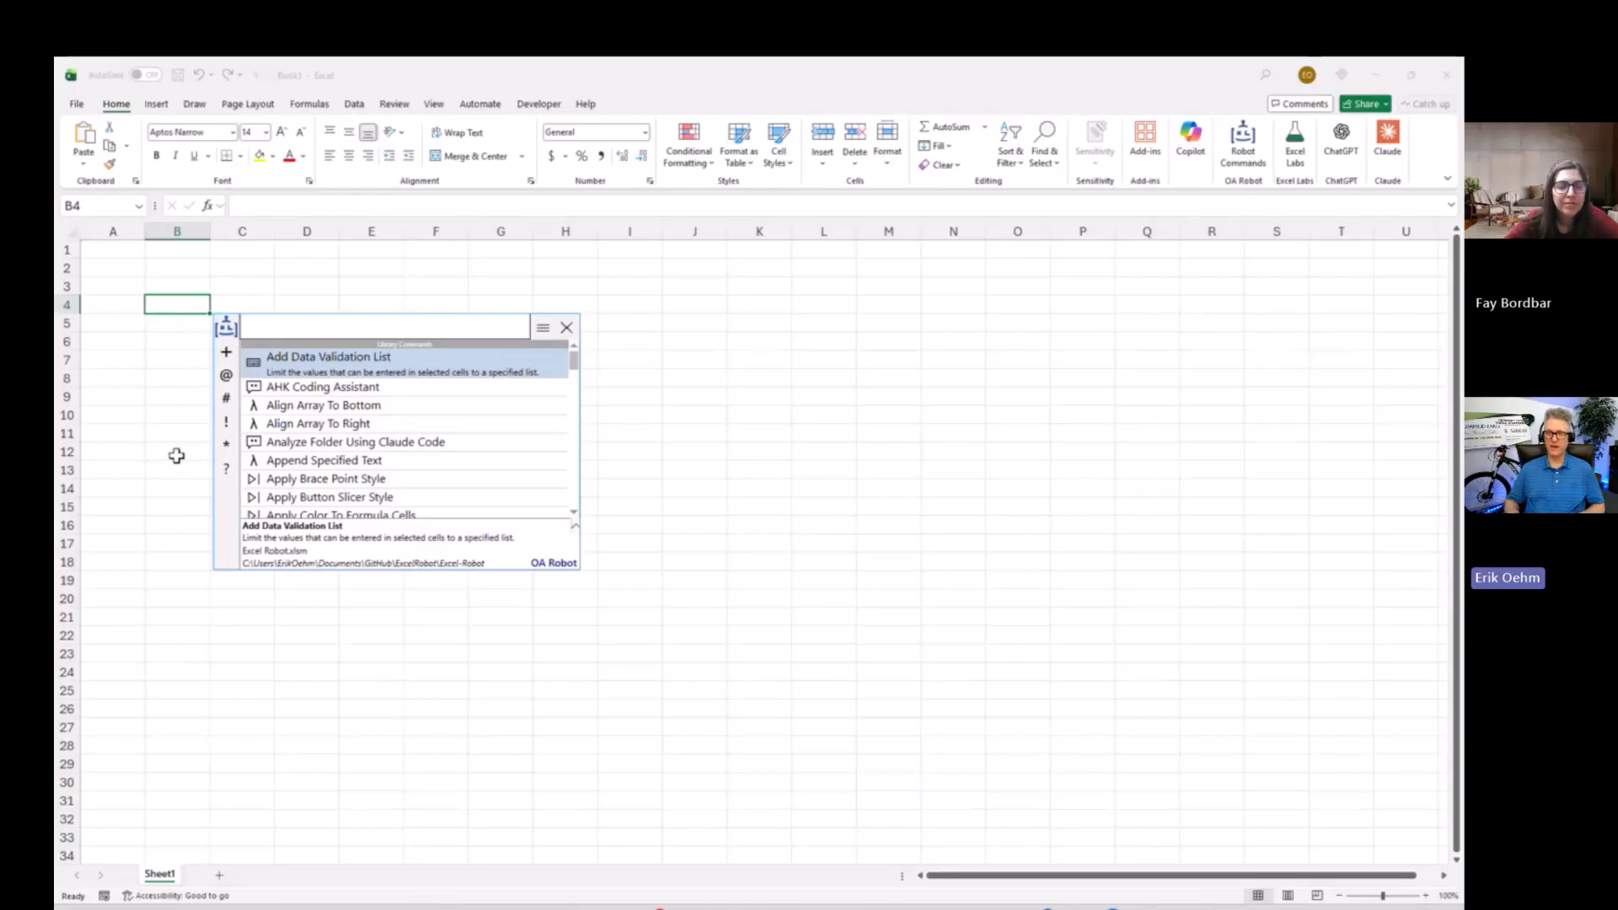
Step: Create the array =SEQUENCE(10,5) in cell B4 and apply the Sum Array By Column command to it
type("s")
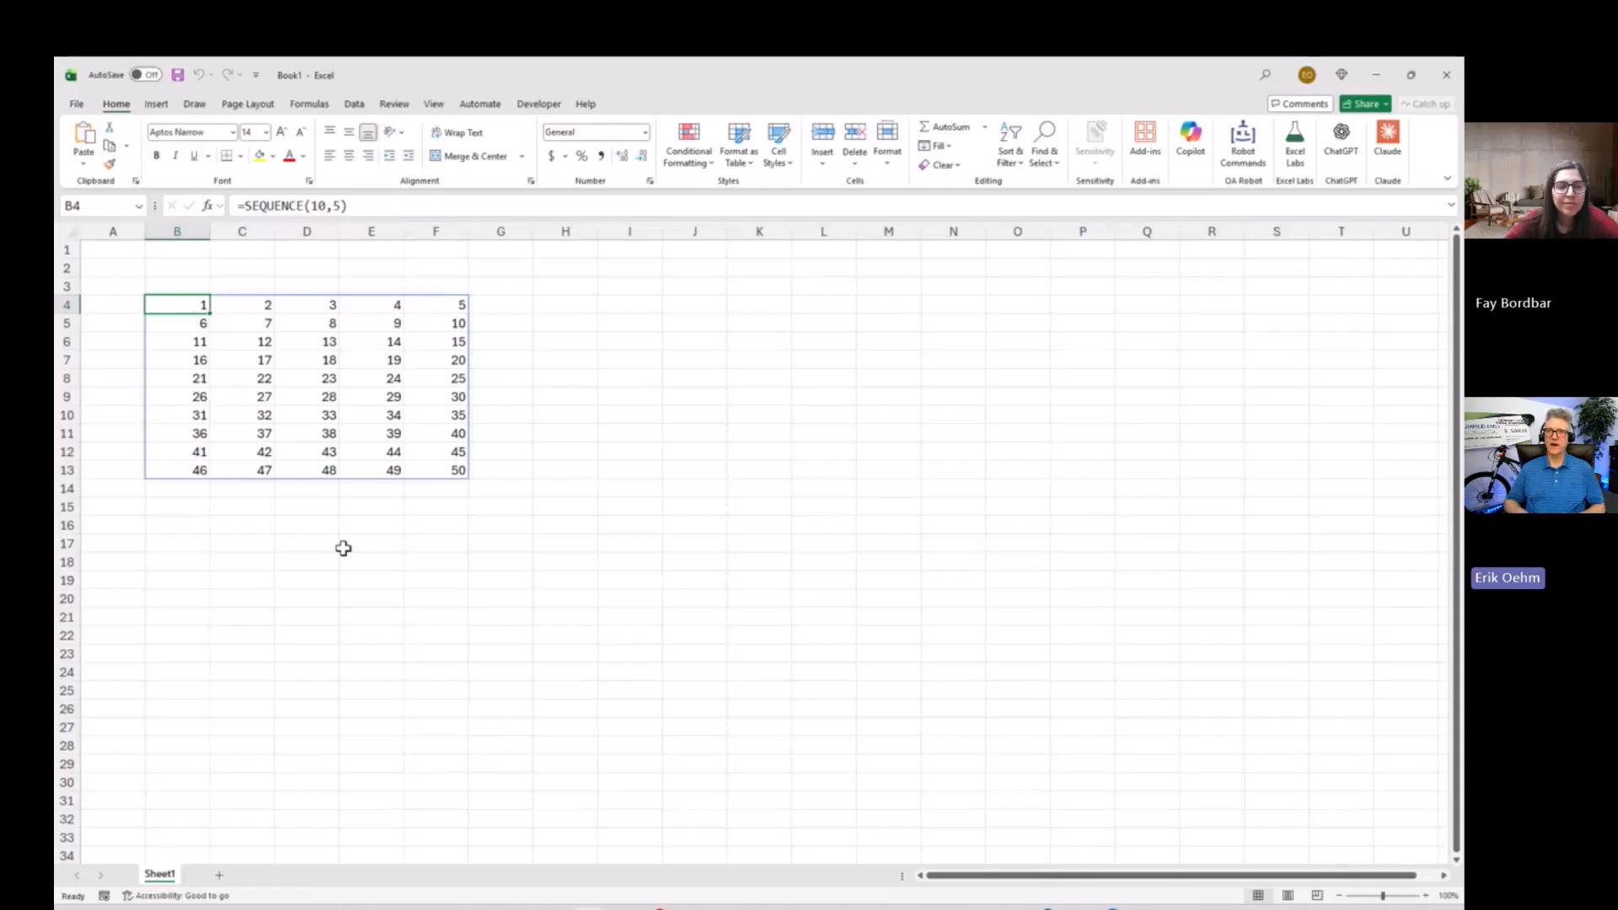
key("ctrl+shift+r")
type("sbc")
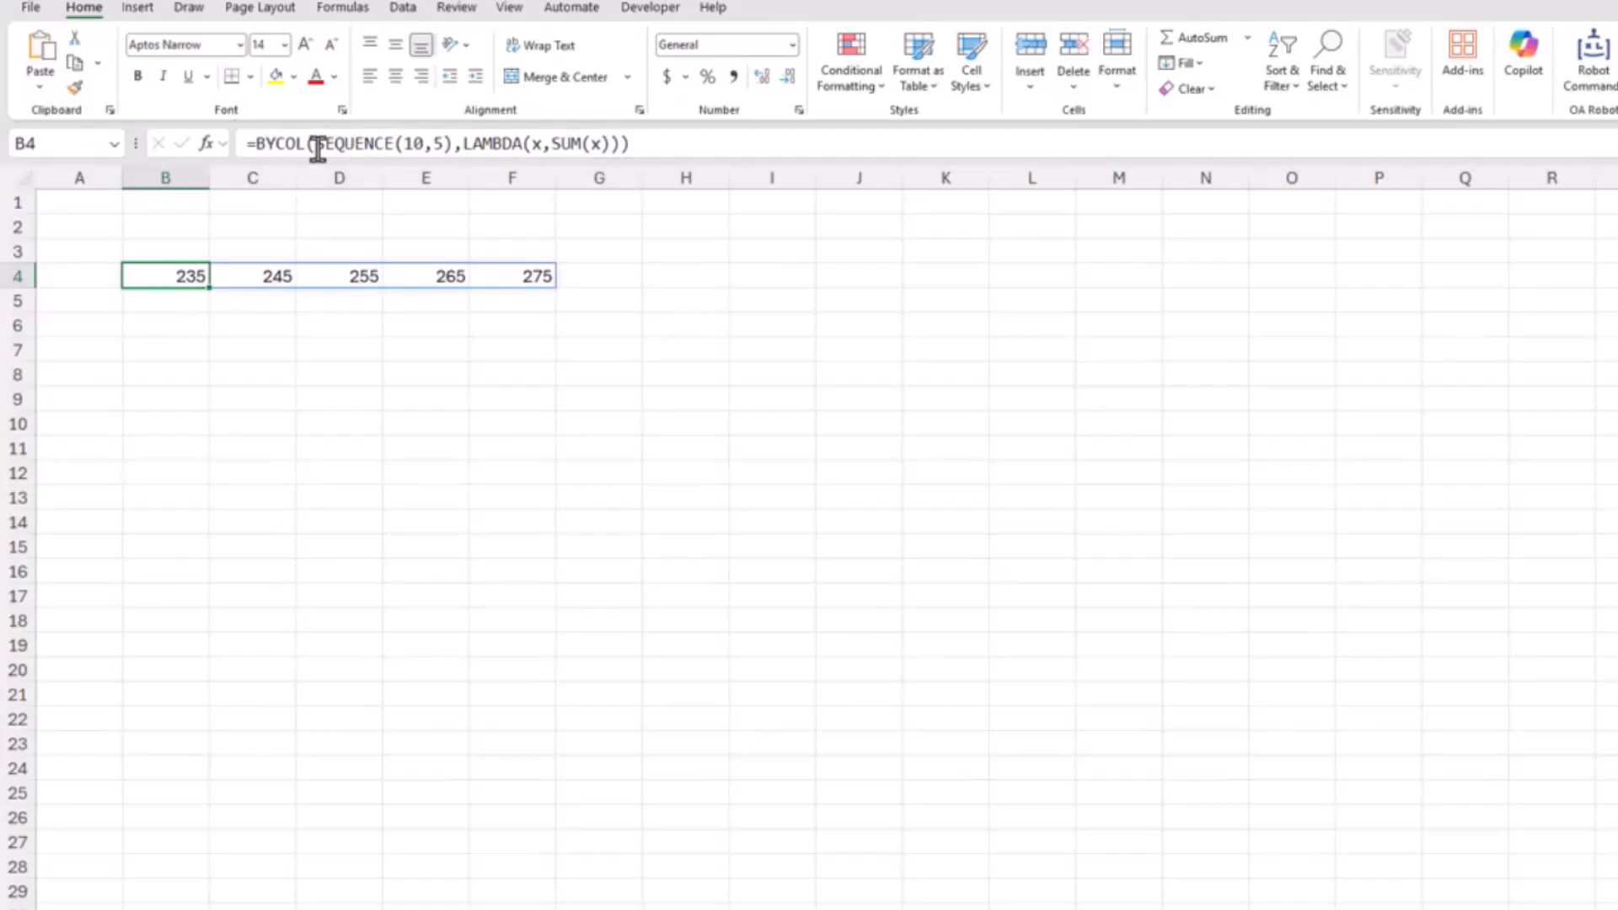
Step: Examine how the BYCOL and LAMBDA parts wrap SEQUENCE(10,5) in B4's formula, leaving the formula as it is
left_click_drag(316, 145, 455, 145)
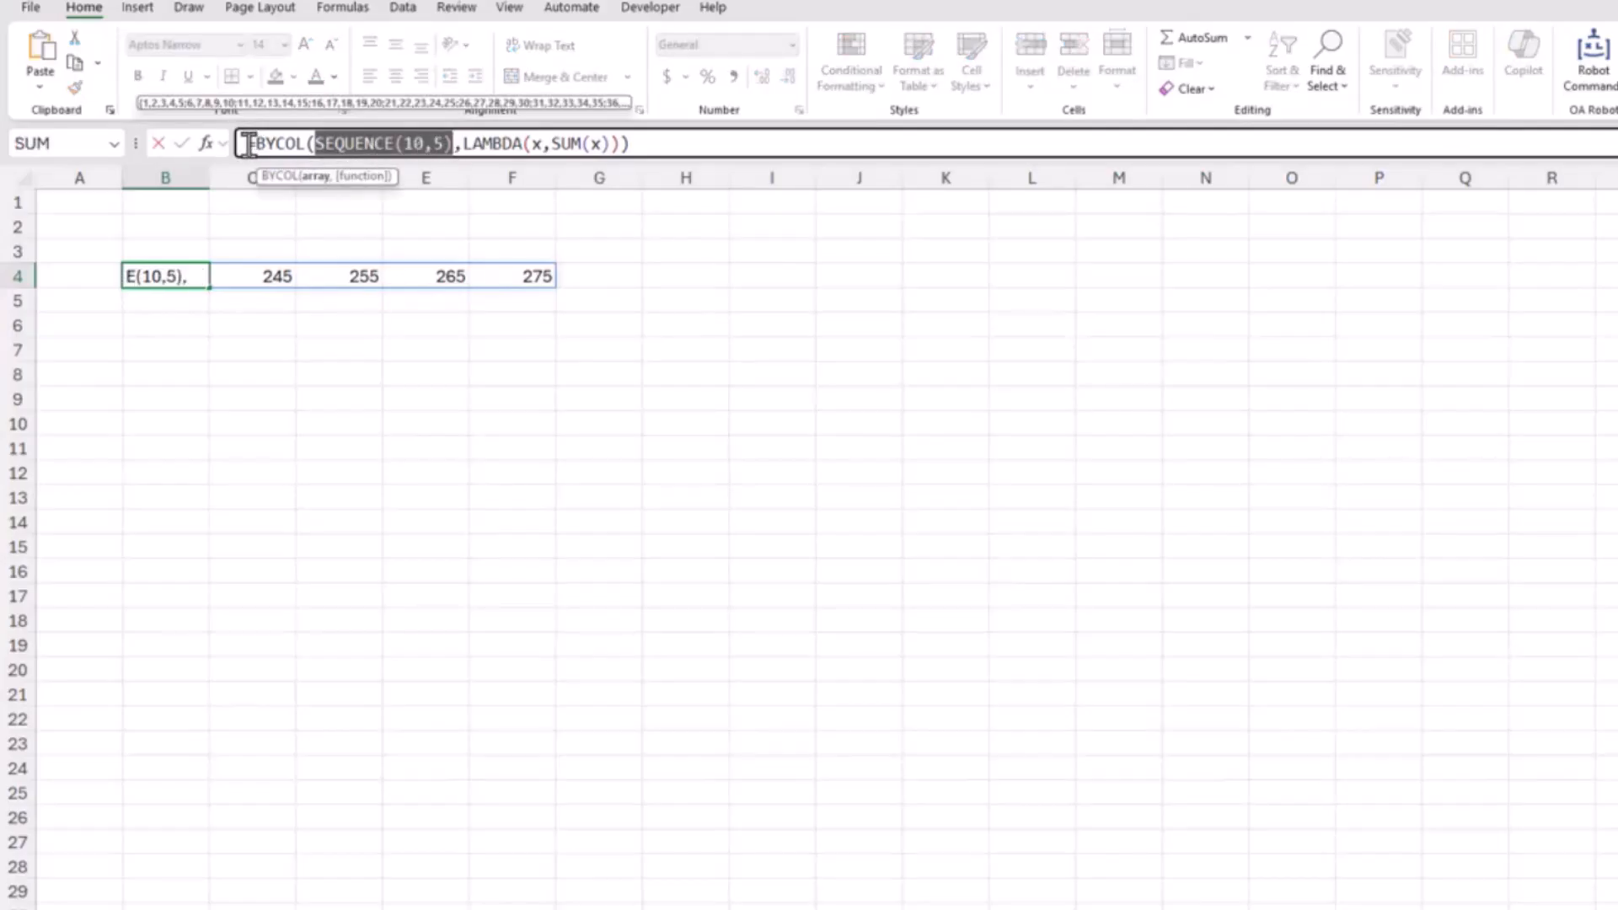
left_click_drag(251, 145, 316, 145)
left_click_drag(458, 145, 629, 148)
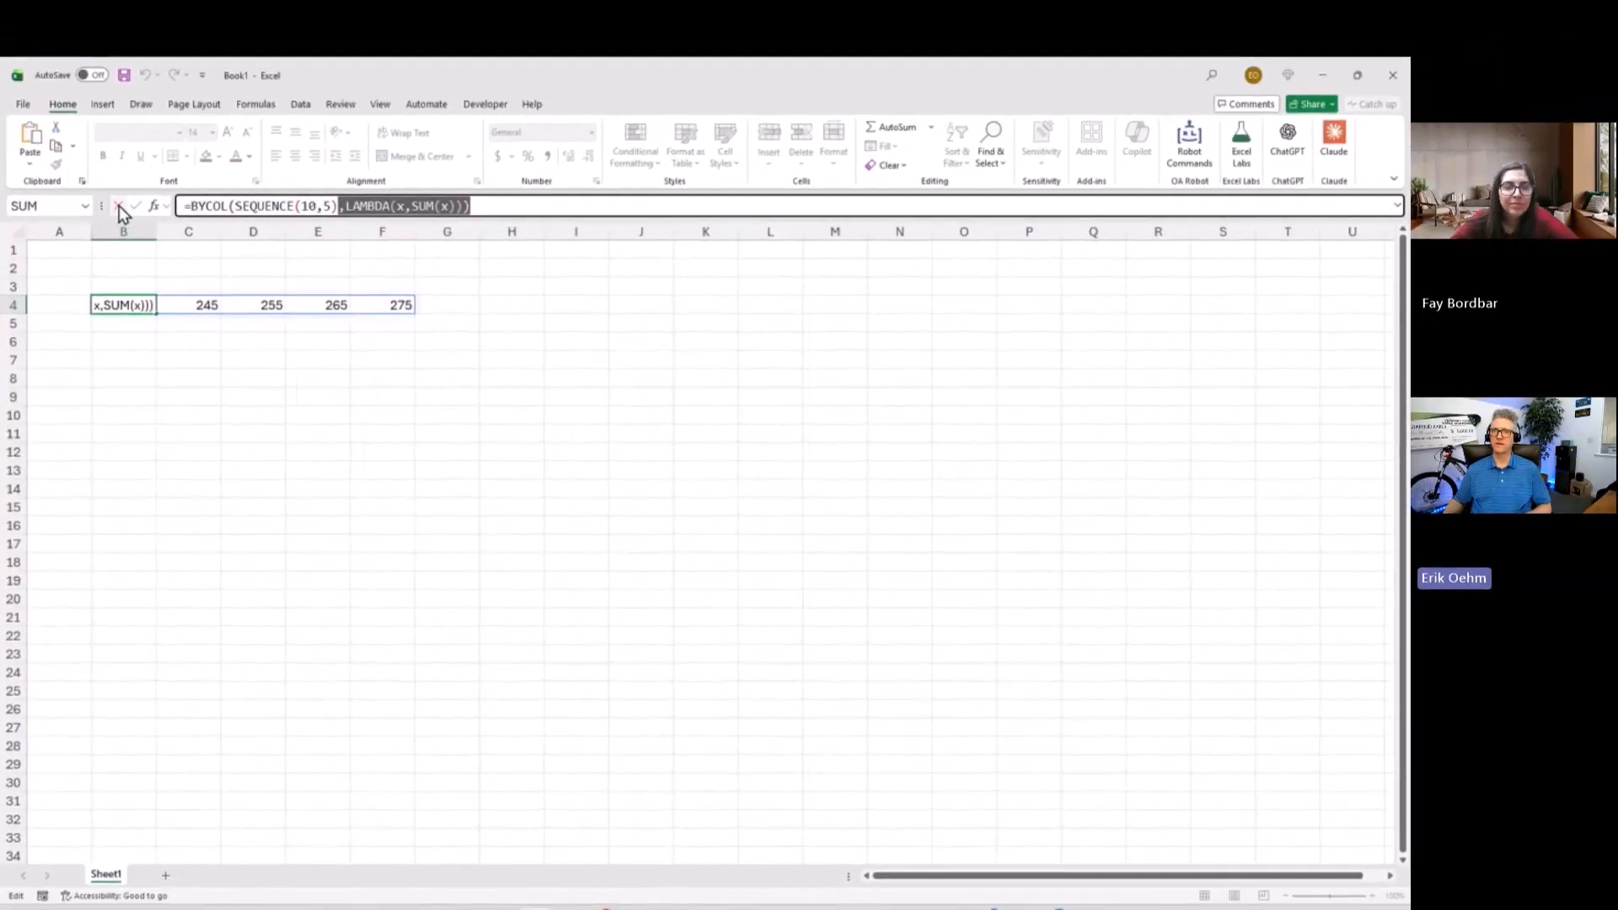
left_click(134, 182)
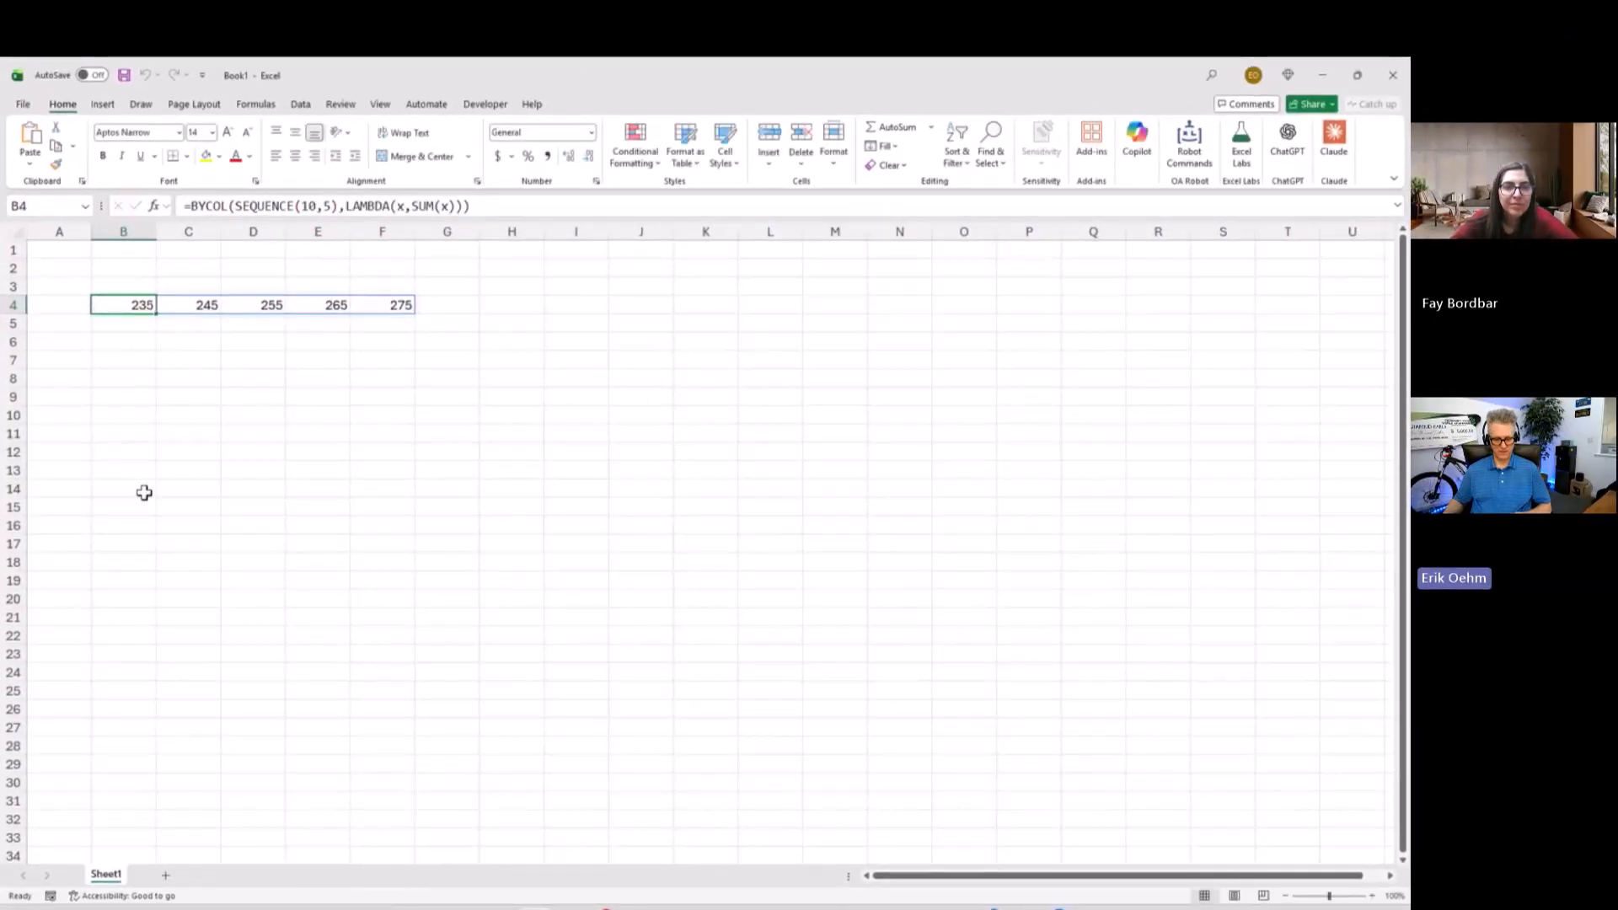
Step: Remove the outer BYCOL function from B4's formula and apply Transpose Array to the SEQUENCE(10, 5) array
key("ctrl+shift+z")
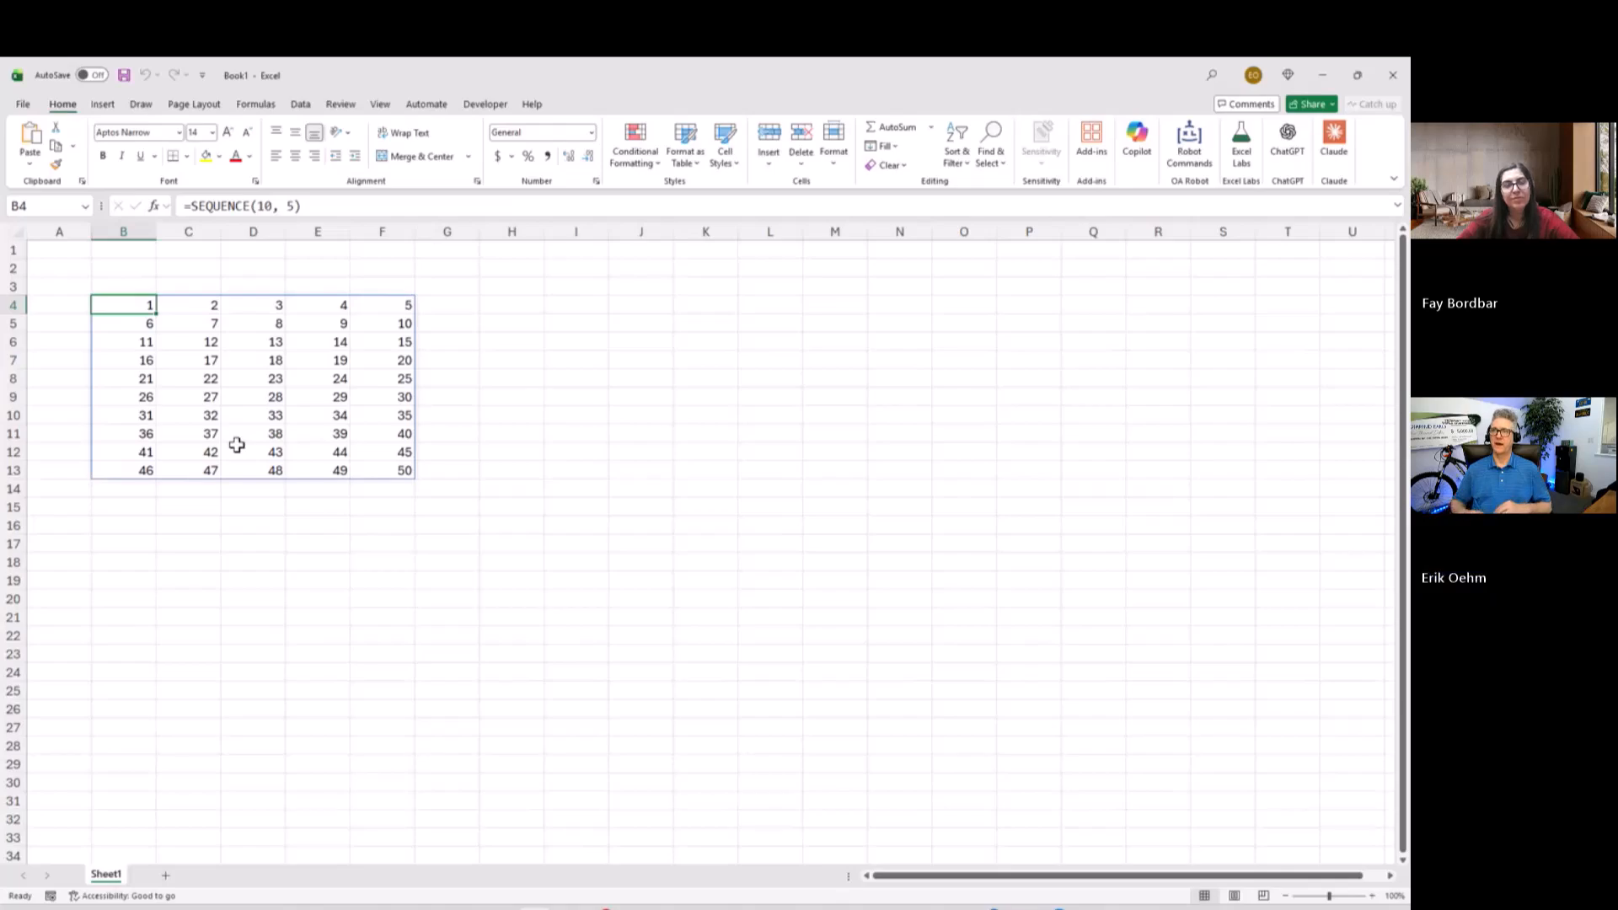
key("ctrl+shift+r")
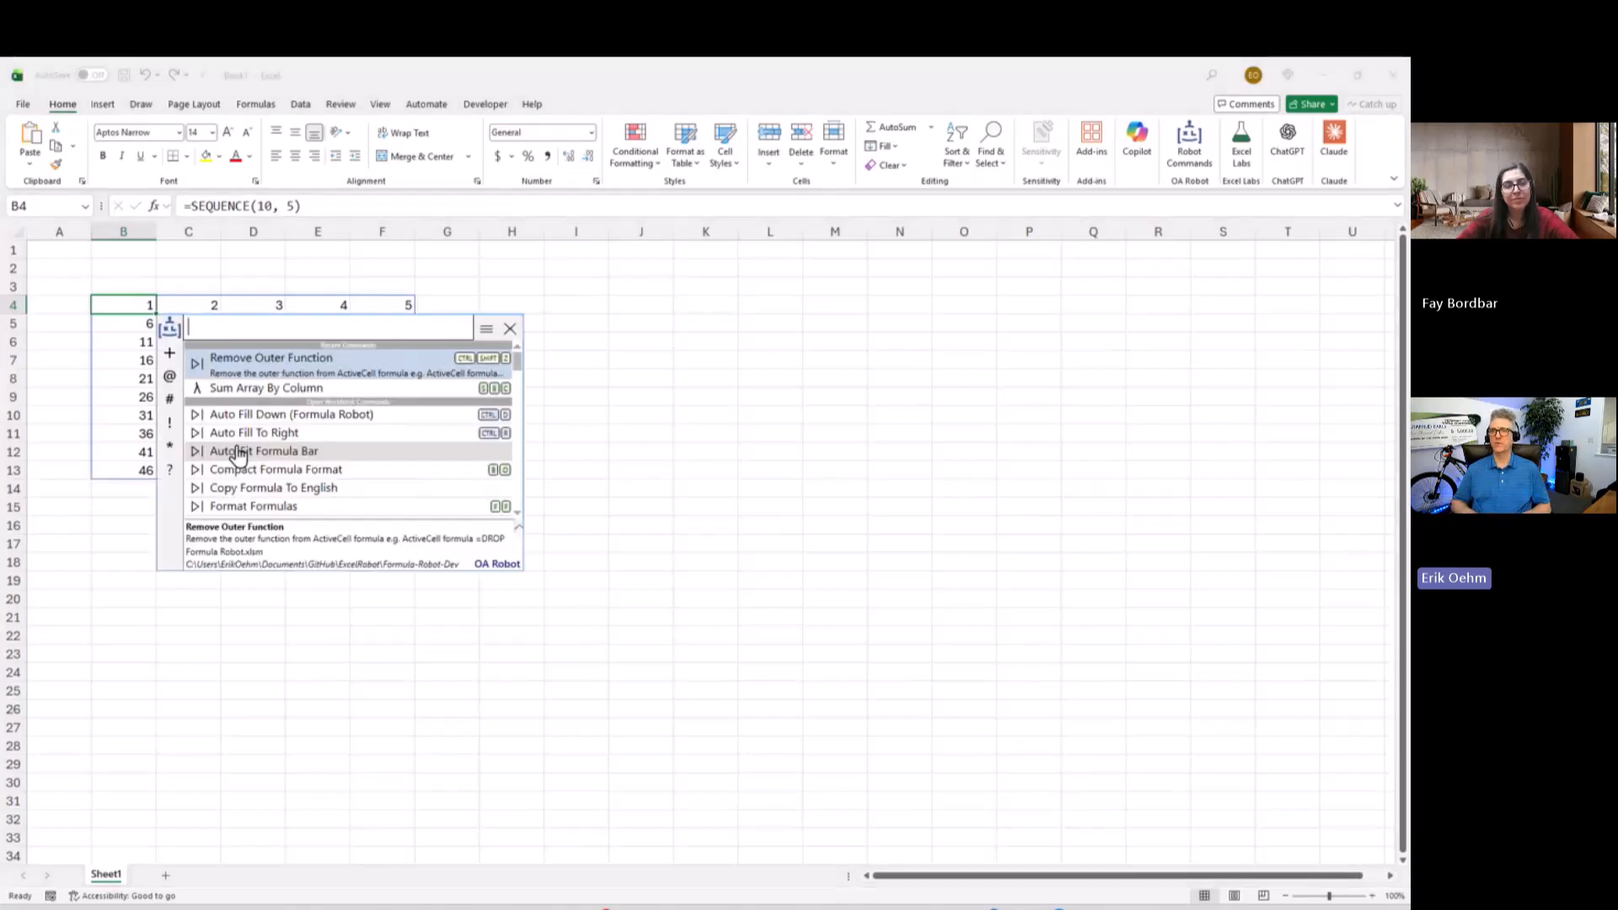
type("t")
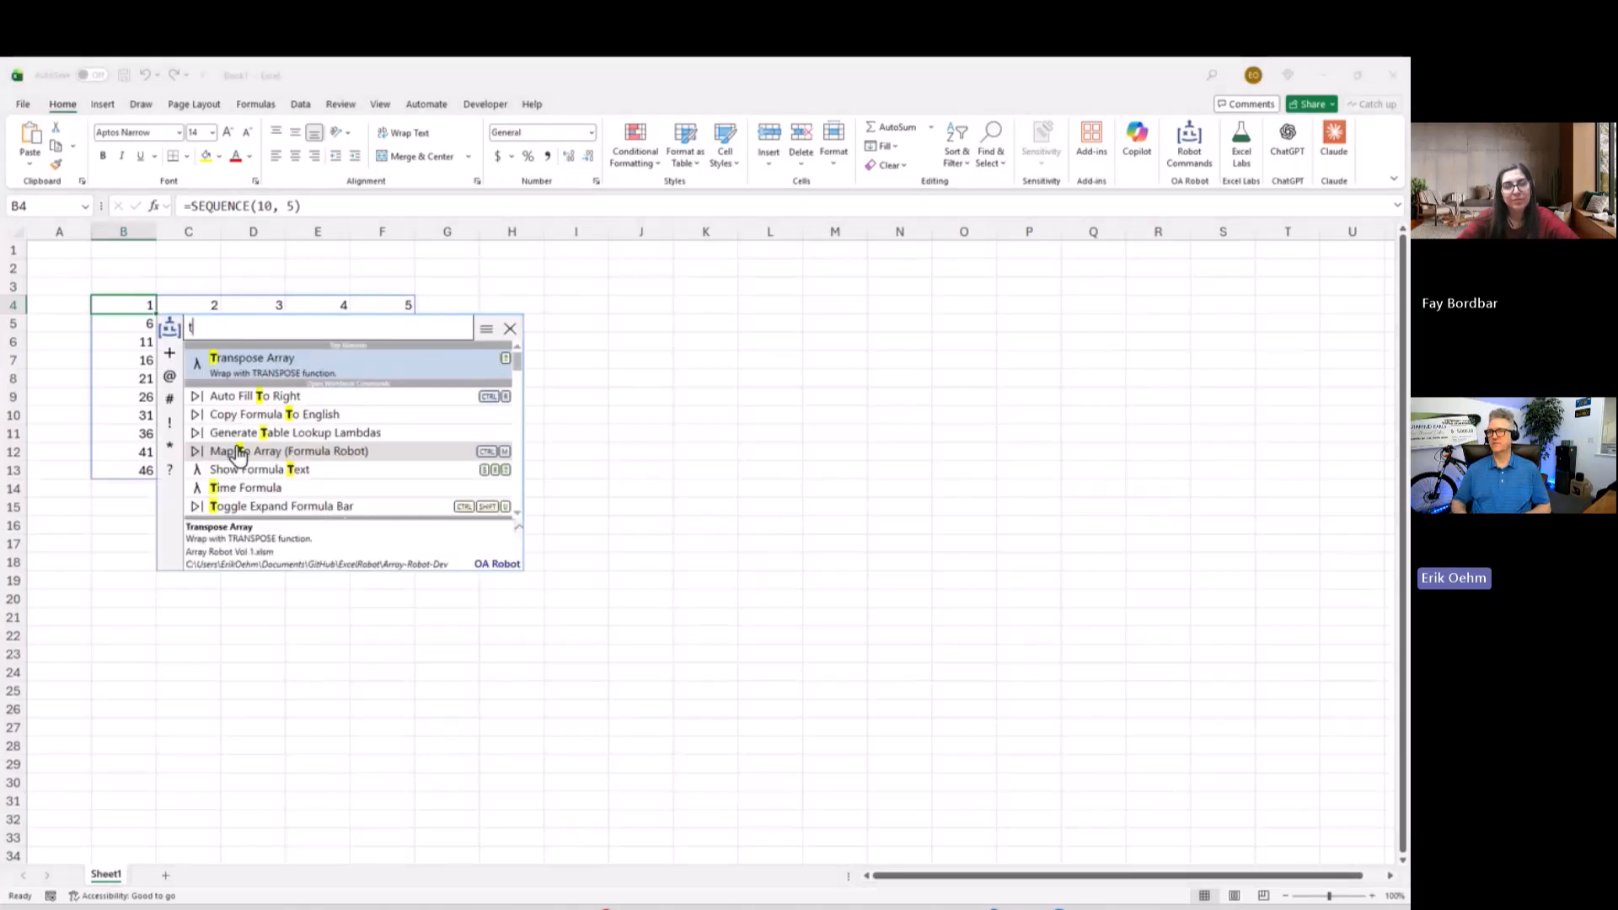
key("Return")
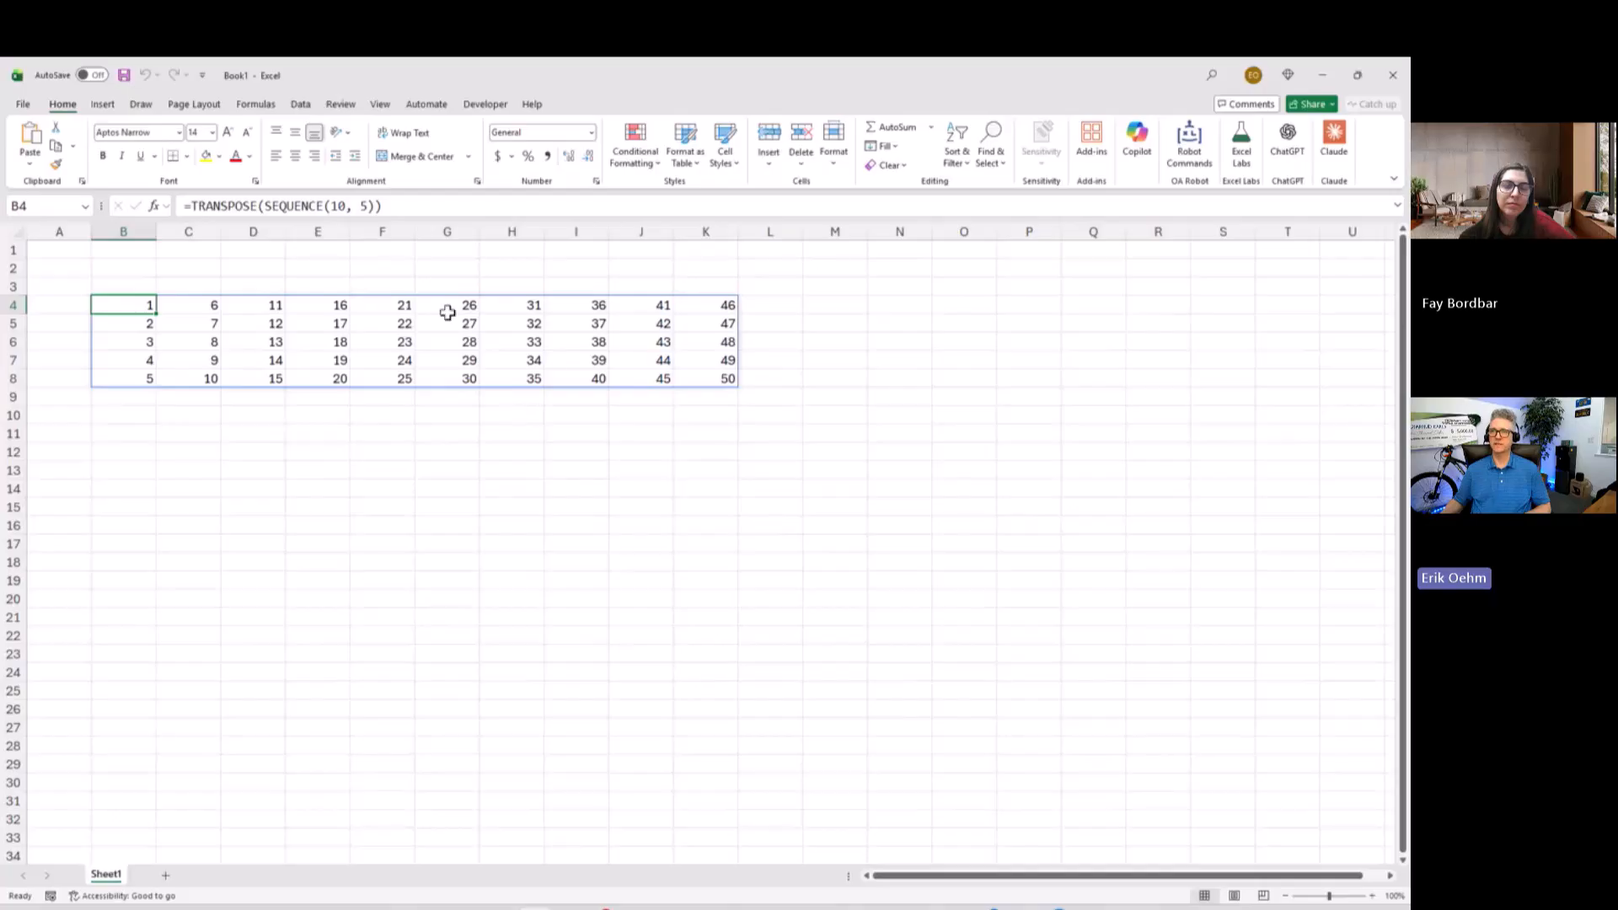
Step: Remove columns F to I, the array's columns 5 to 8, from the transposed array using RemoveCols
left_click_drag(391, 306, 564, 311)
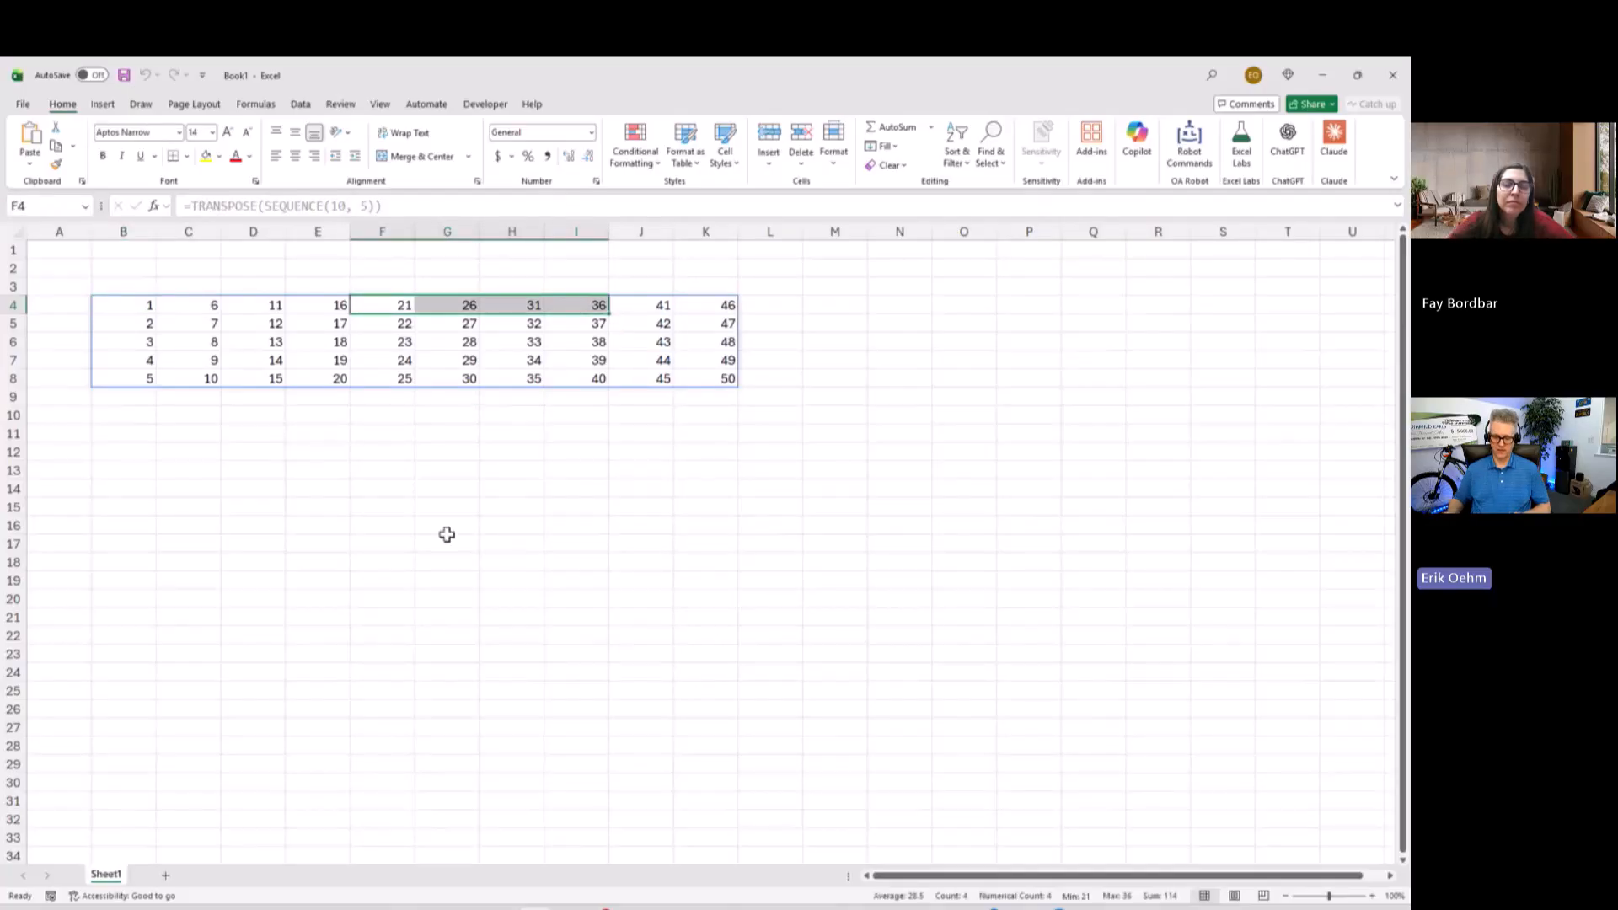
key("ctrl+shift+r")
type("rc")
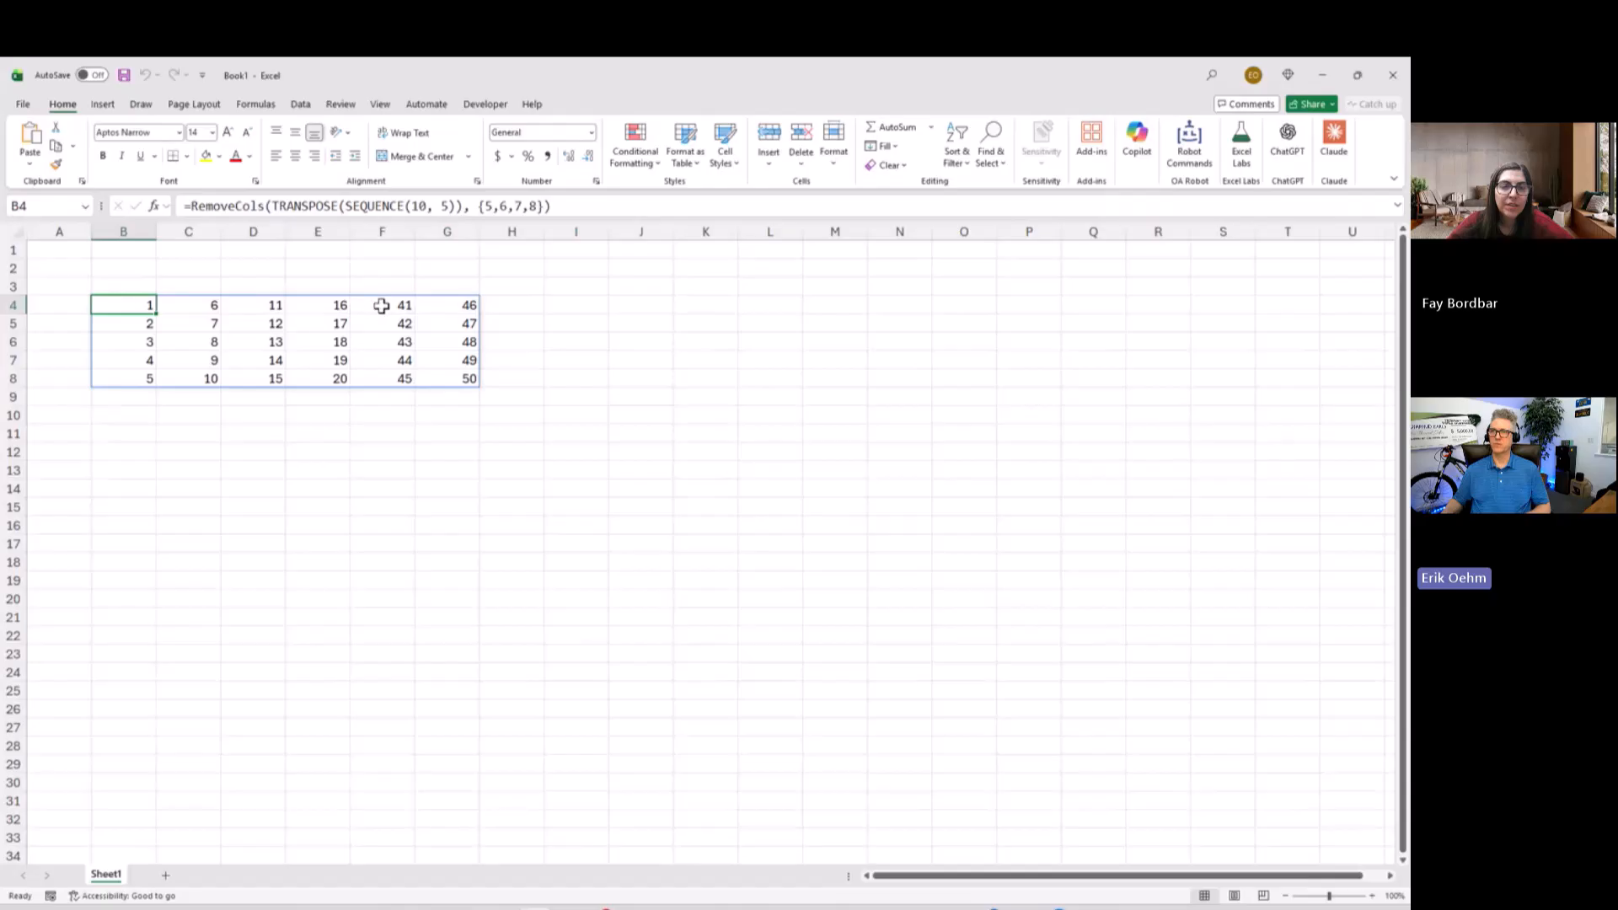
Step: Examine the RemoveCols function in B4's formula, its LAMBDA definition among the workbook's defined names, and its column_indexes argument
double_click(223, 205)
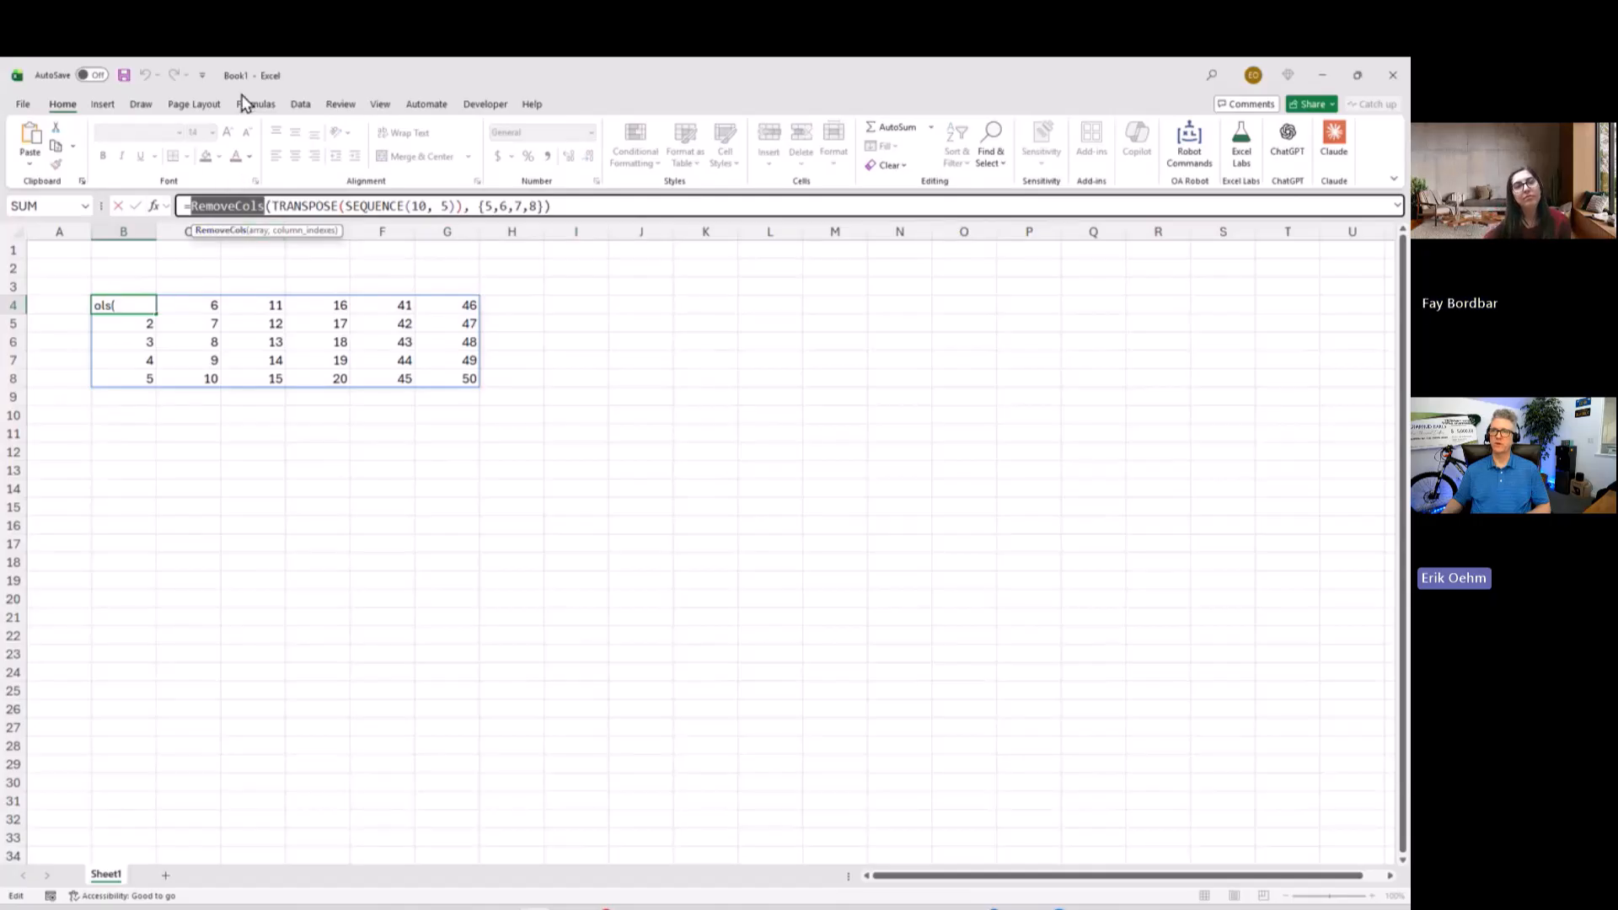
key("Escape")
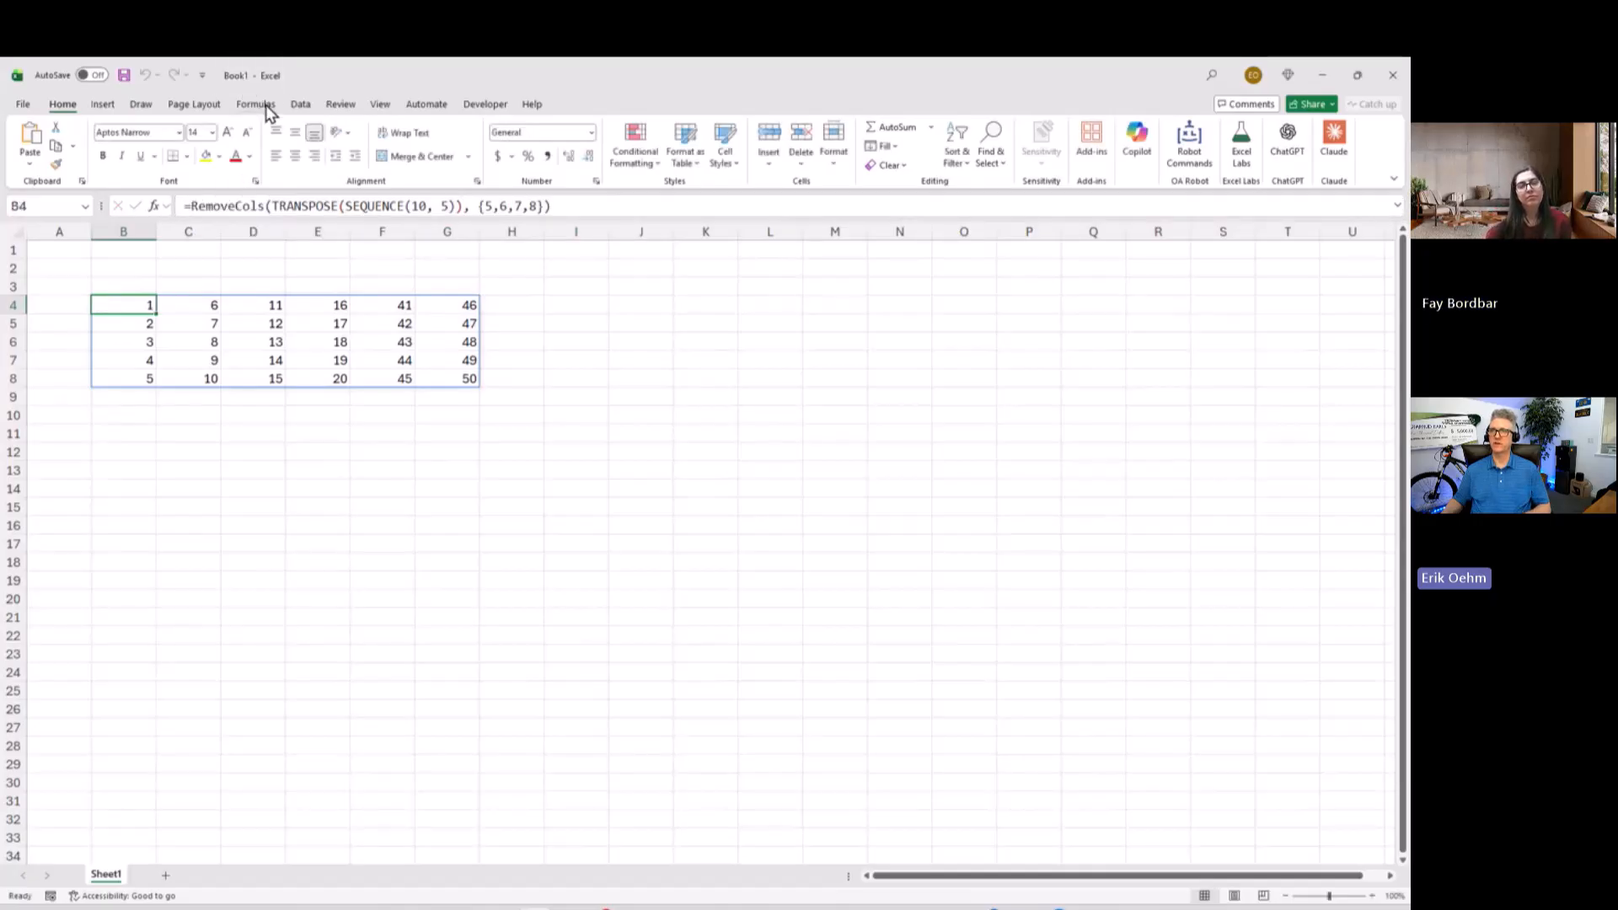
left_click(264, 105)
left_click(565, 150)
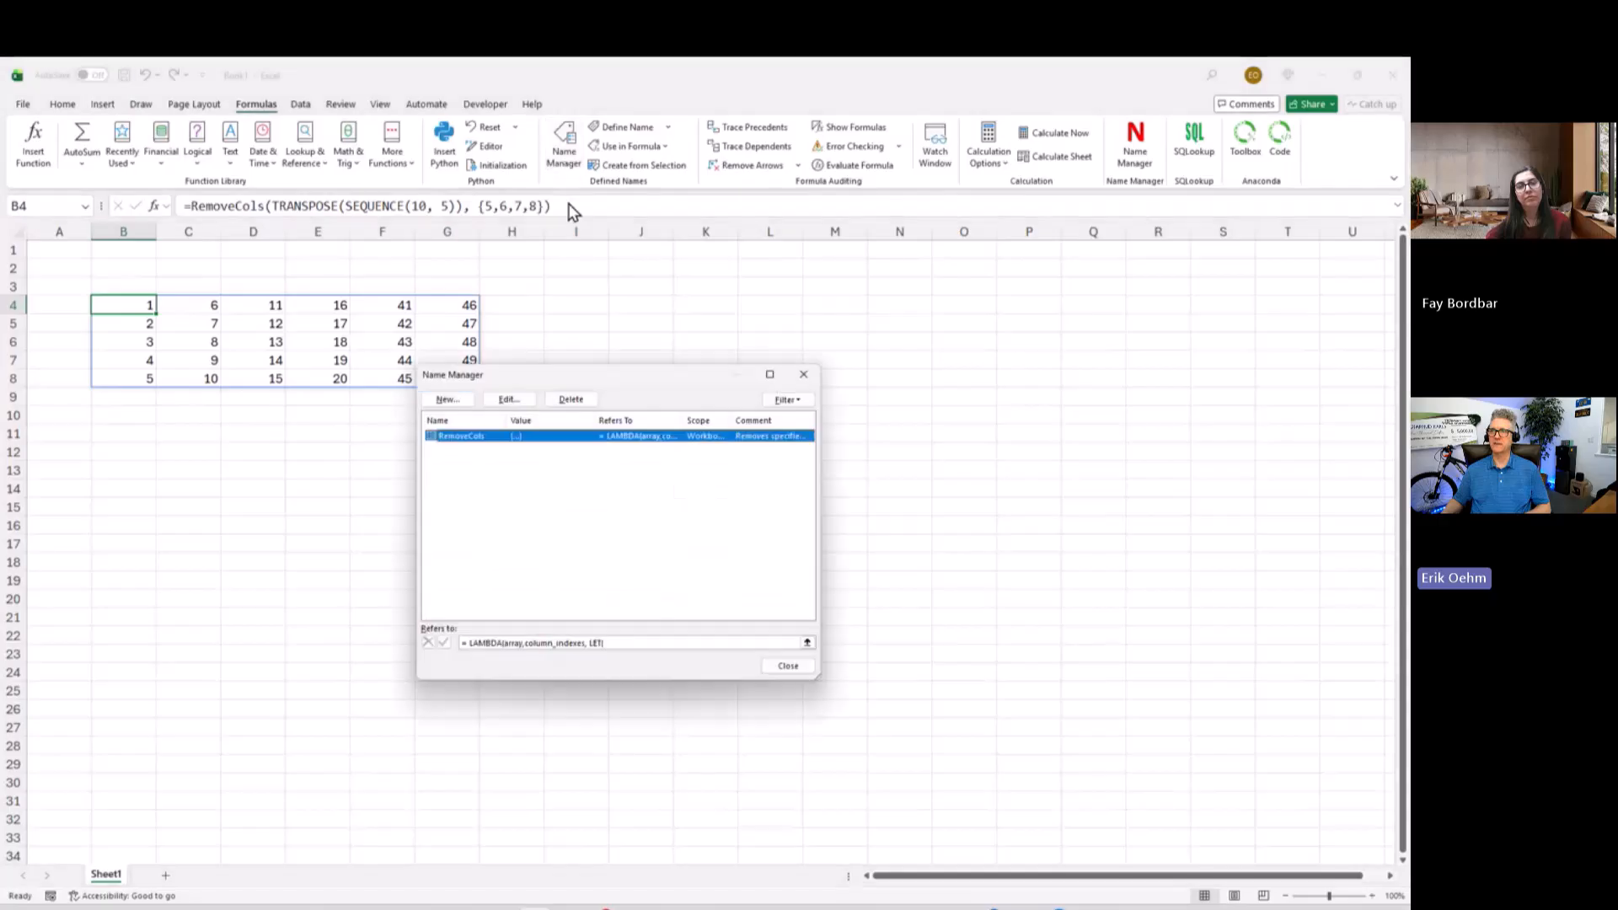
left_click(788, 667)
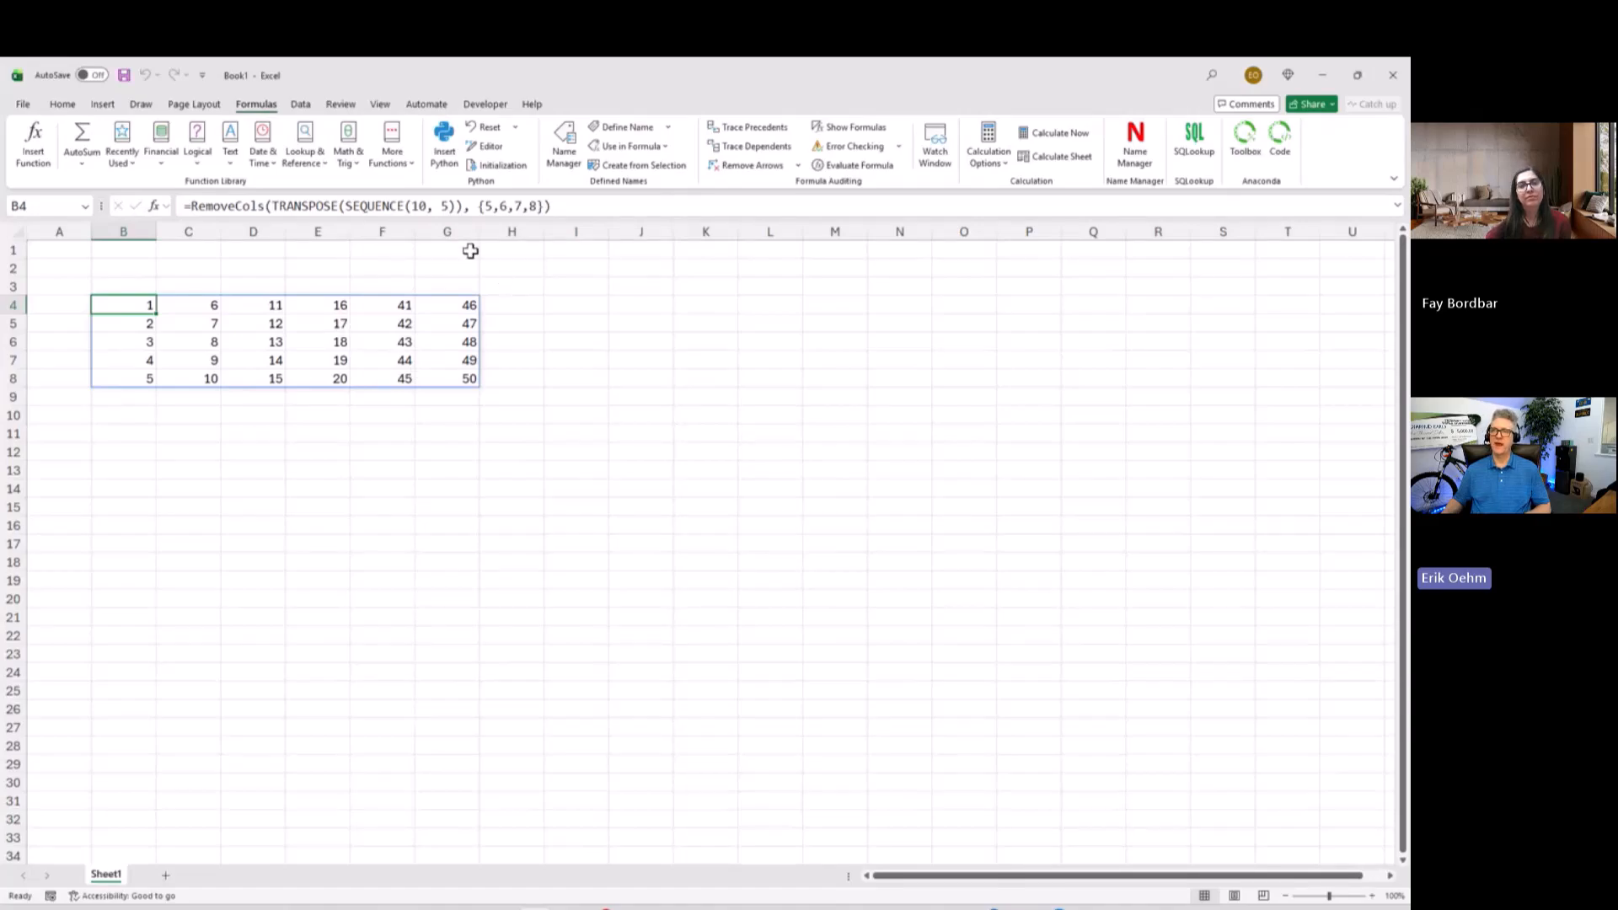
left_click_drag(482, 207, 549, 206)
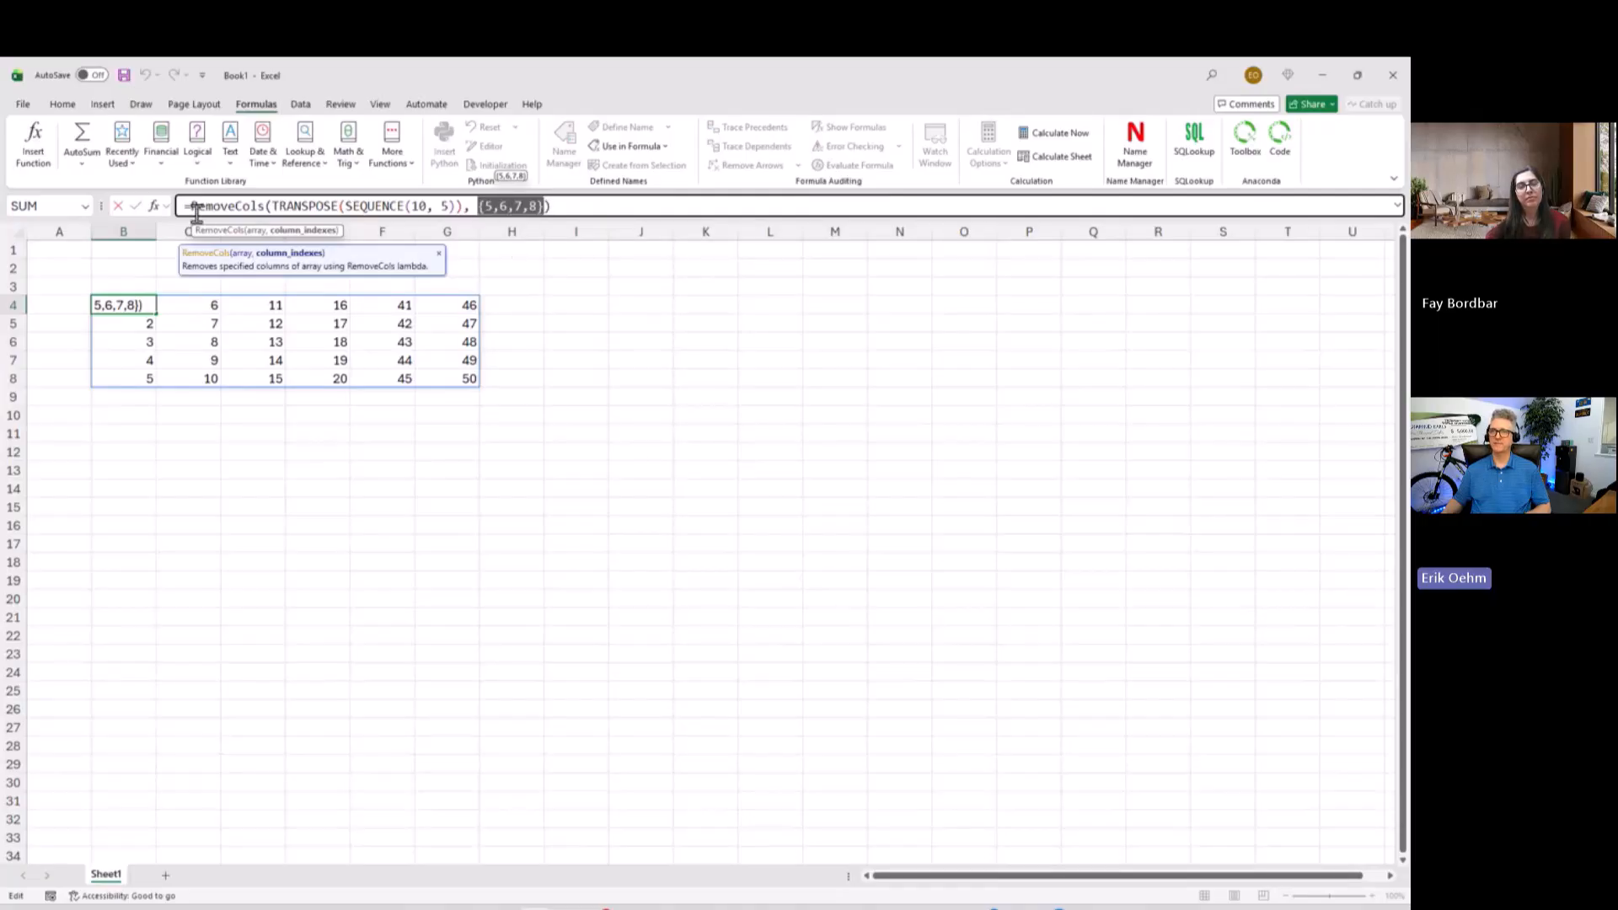
left_click(119, 208)
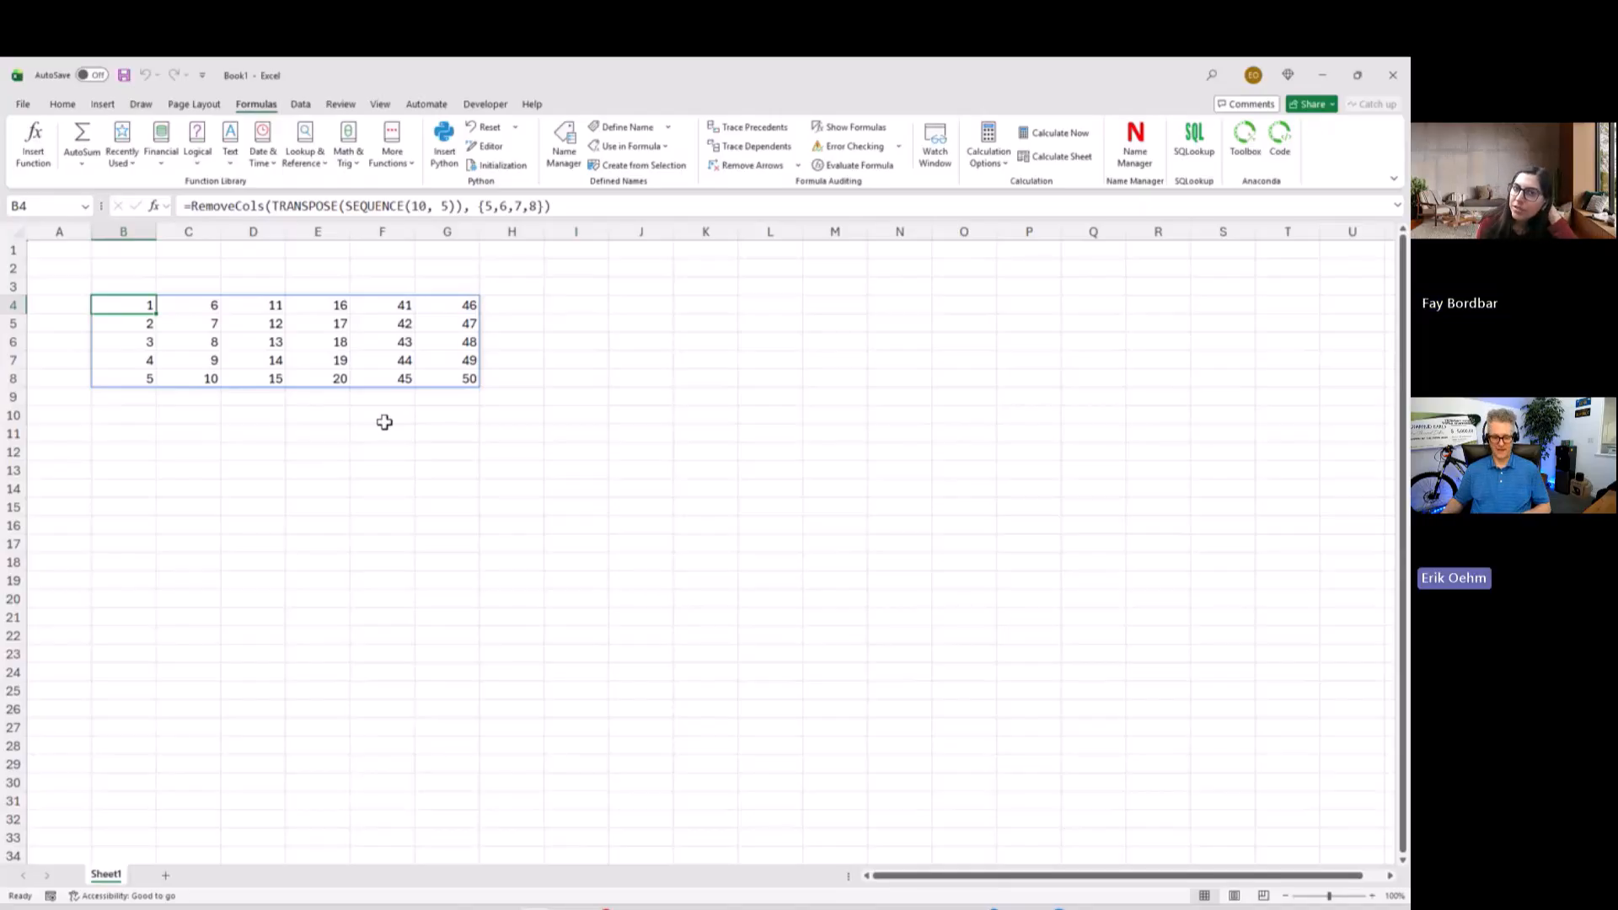
Step: Remove the outer RemoveCols function from B4's formula and review how TRANSPOSE wraps SEQUENCE(10, 5), leaving the rest of the formula unedited
key("ctrl+z")
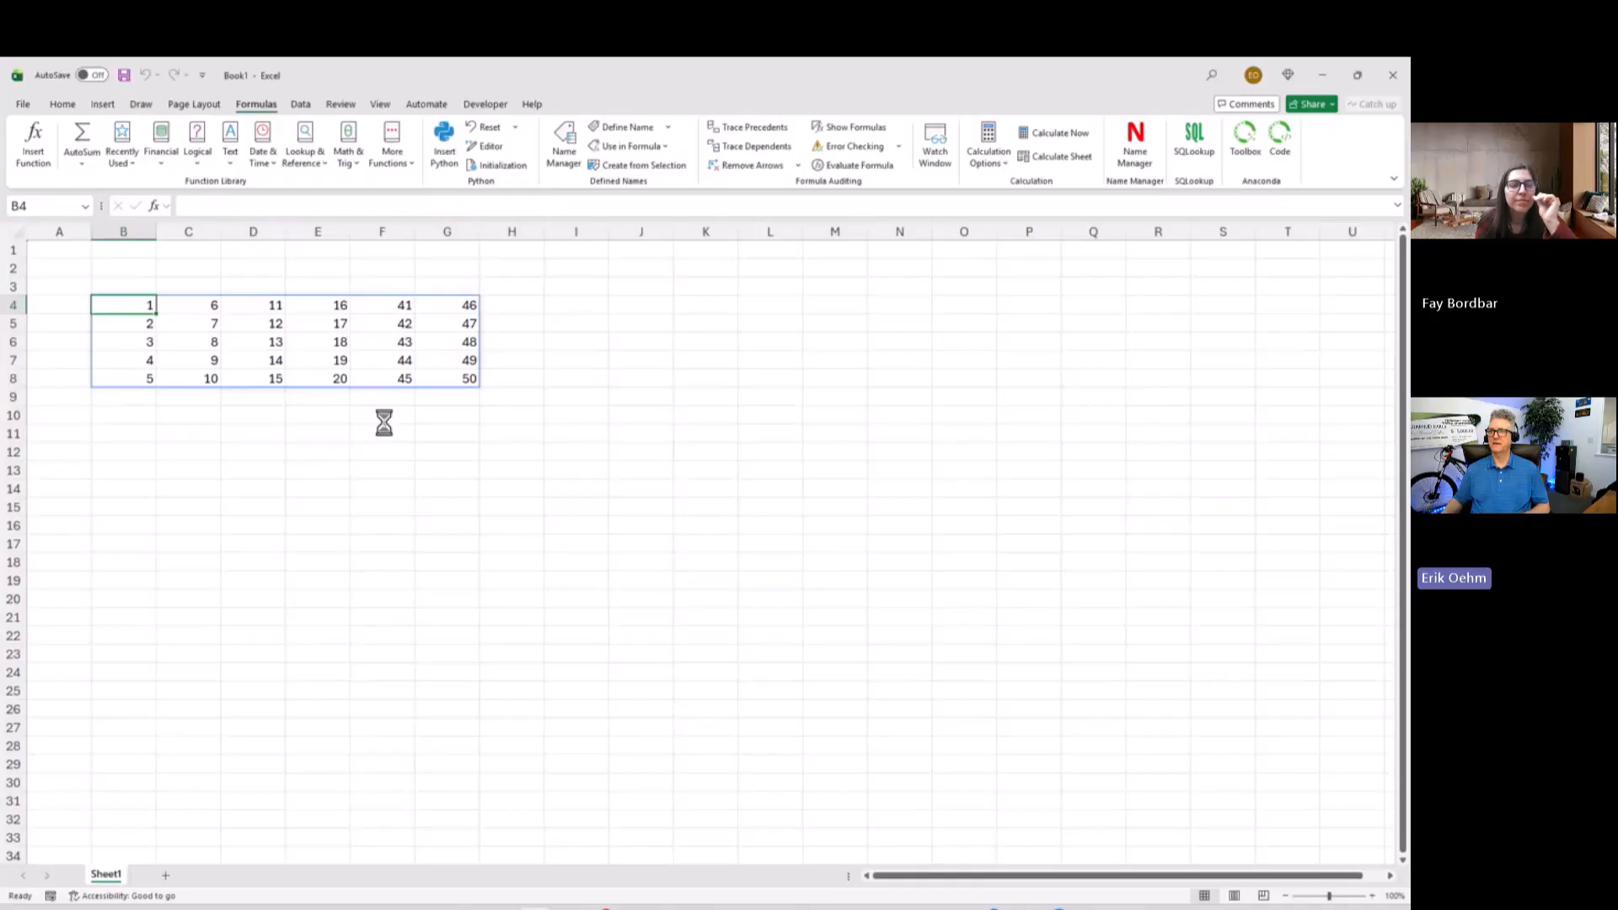
key("ctrl+shift+p")
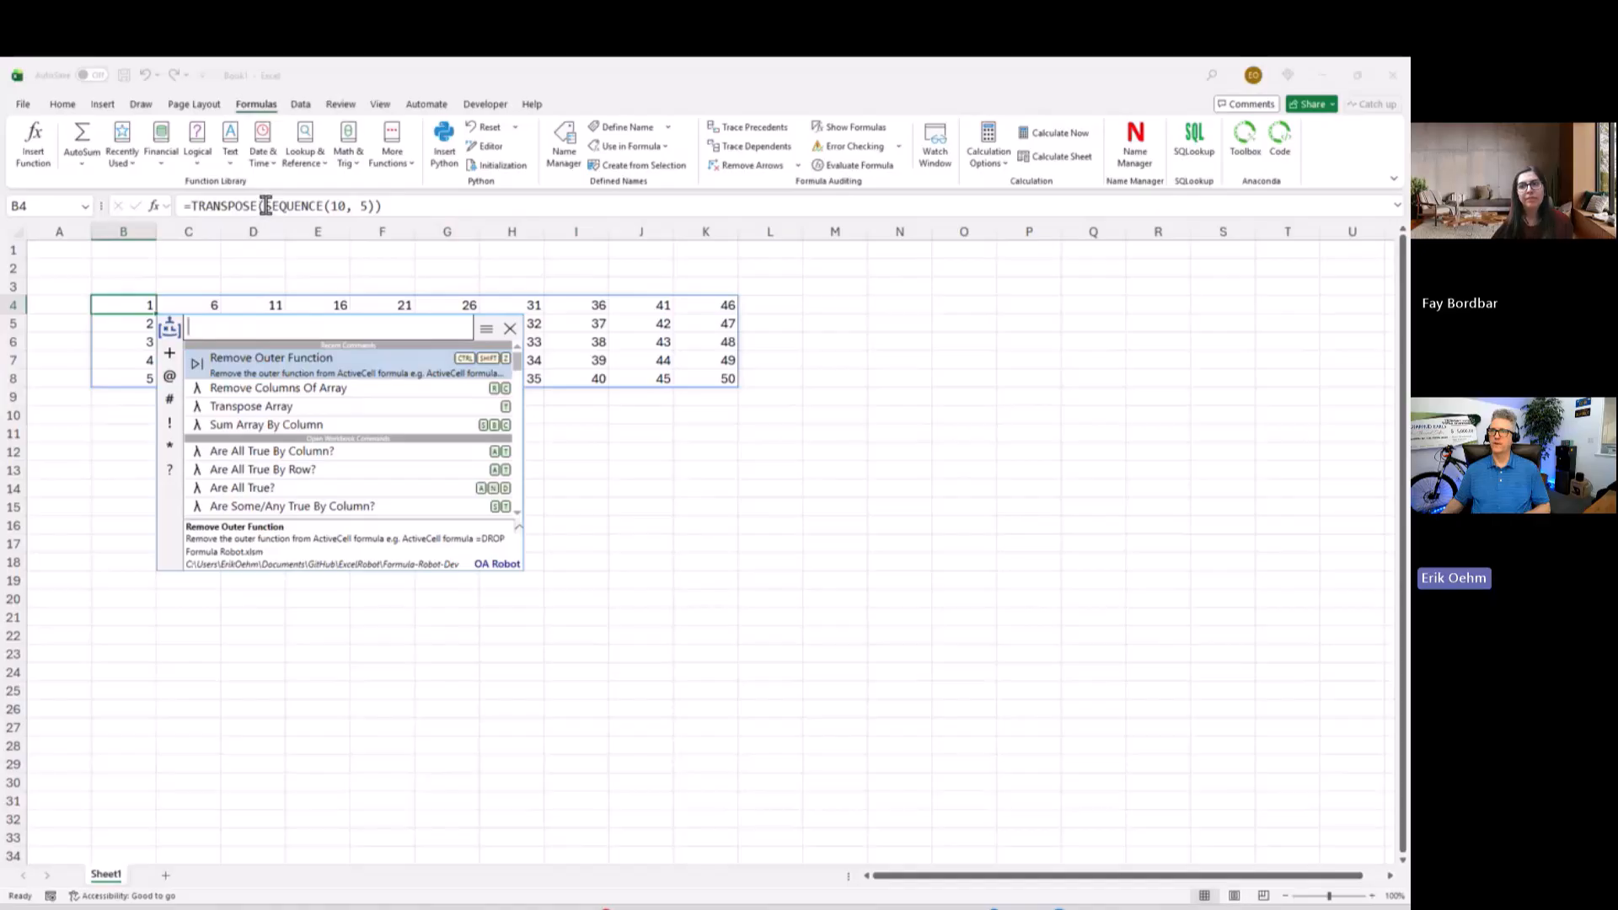
left_click_drag(193, 205, 268, 207)
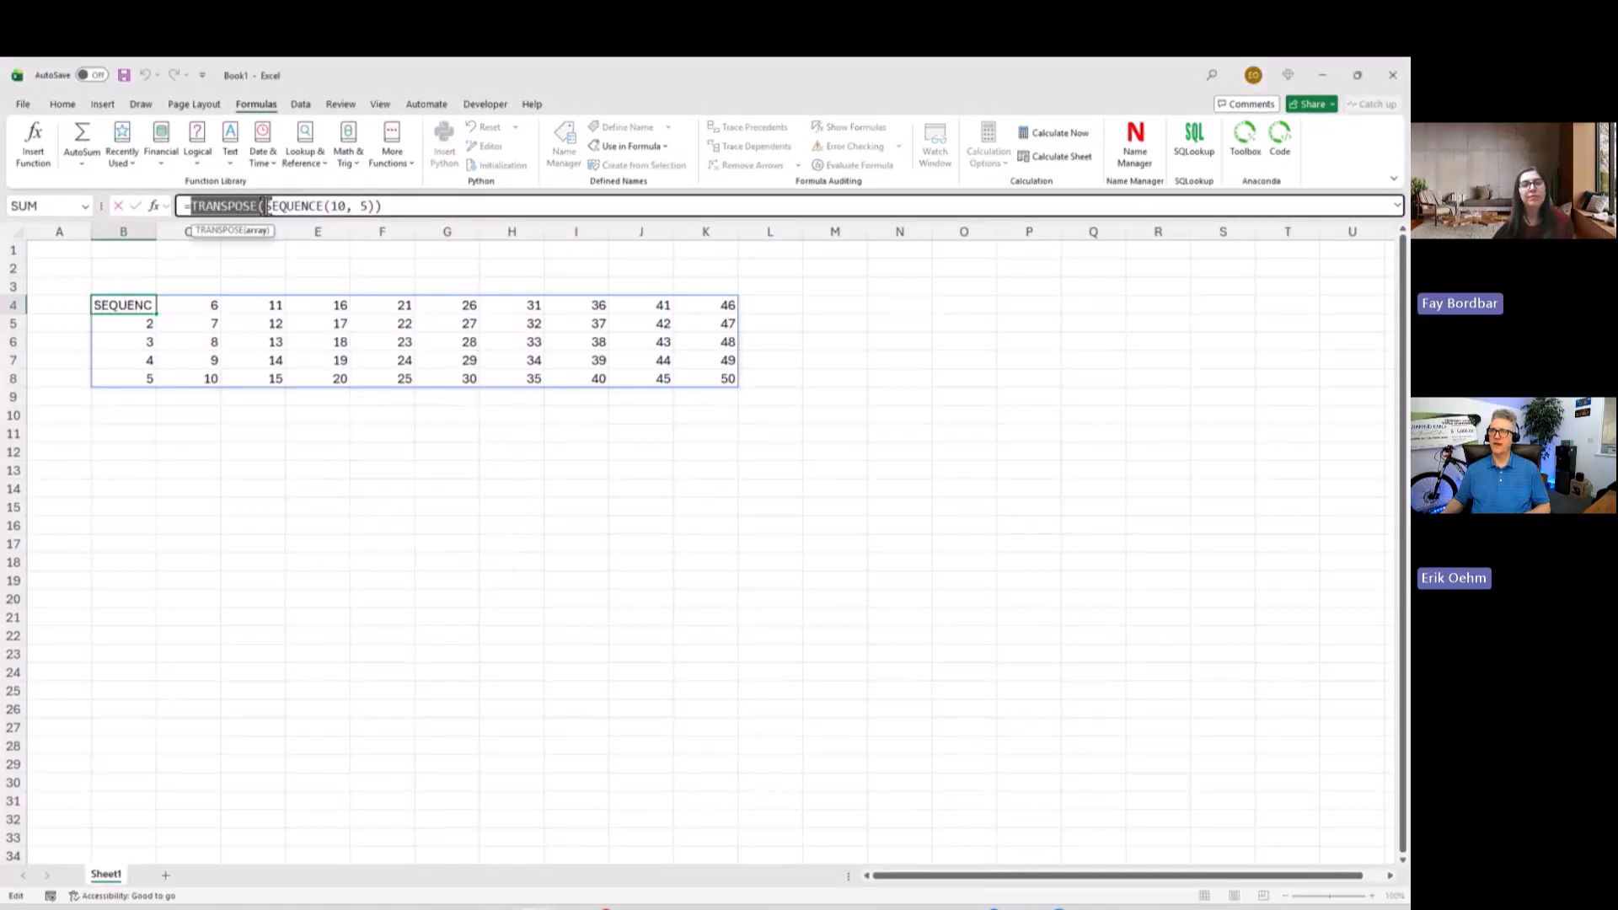
left_click(375, 205)
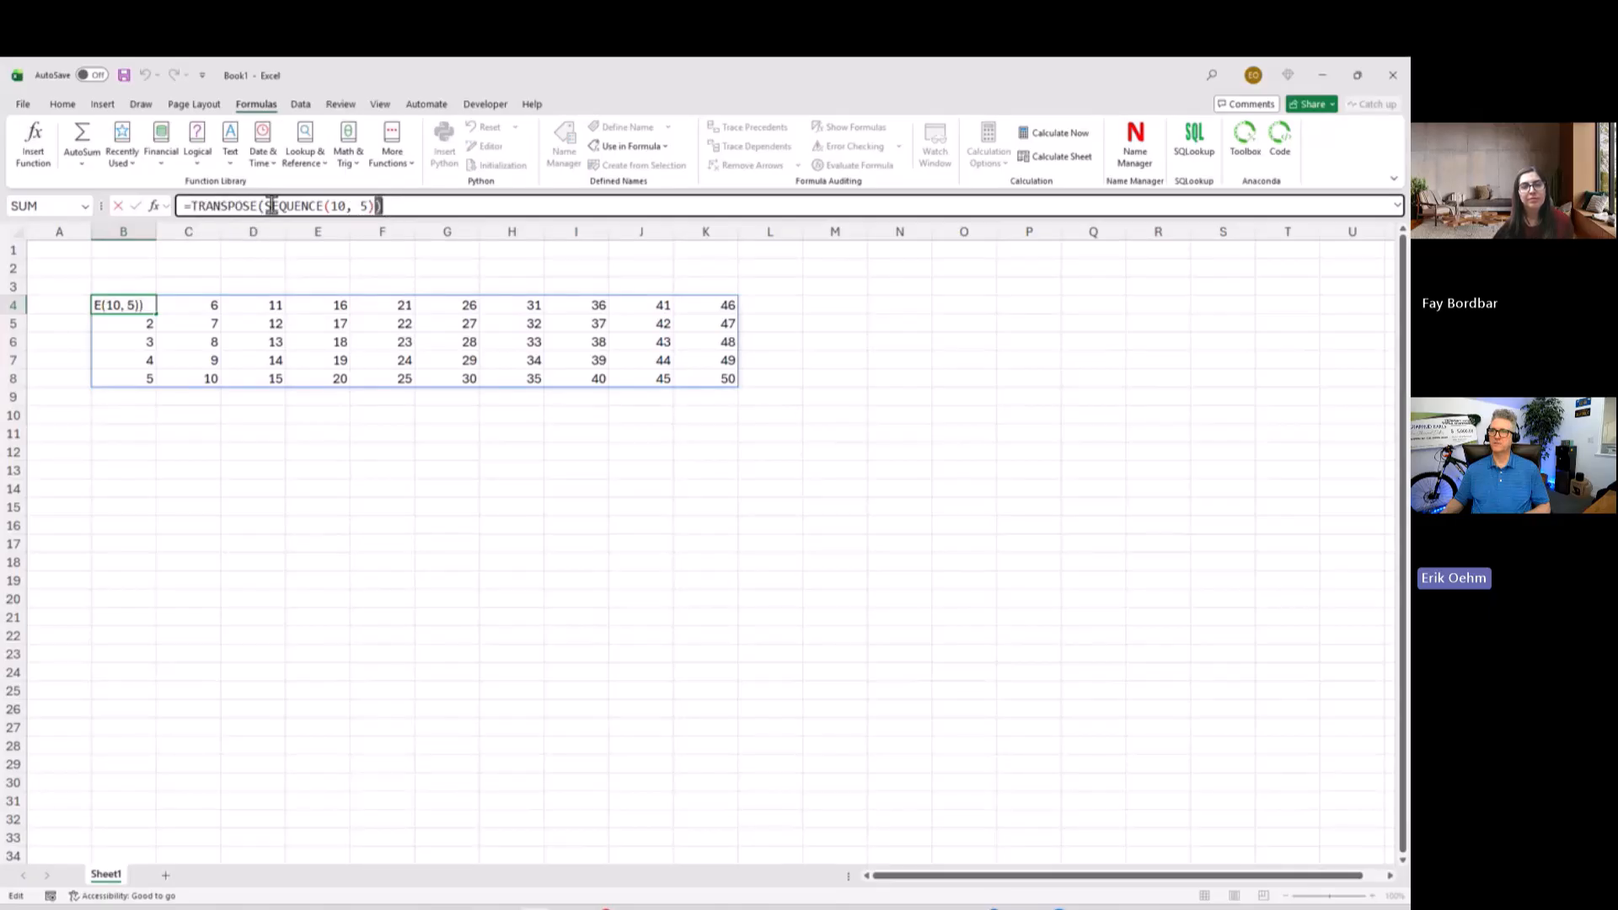
left_click_drag(265, 206, 372, 205)
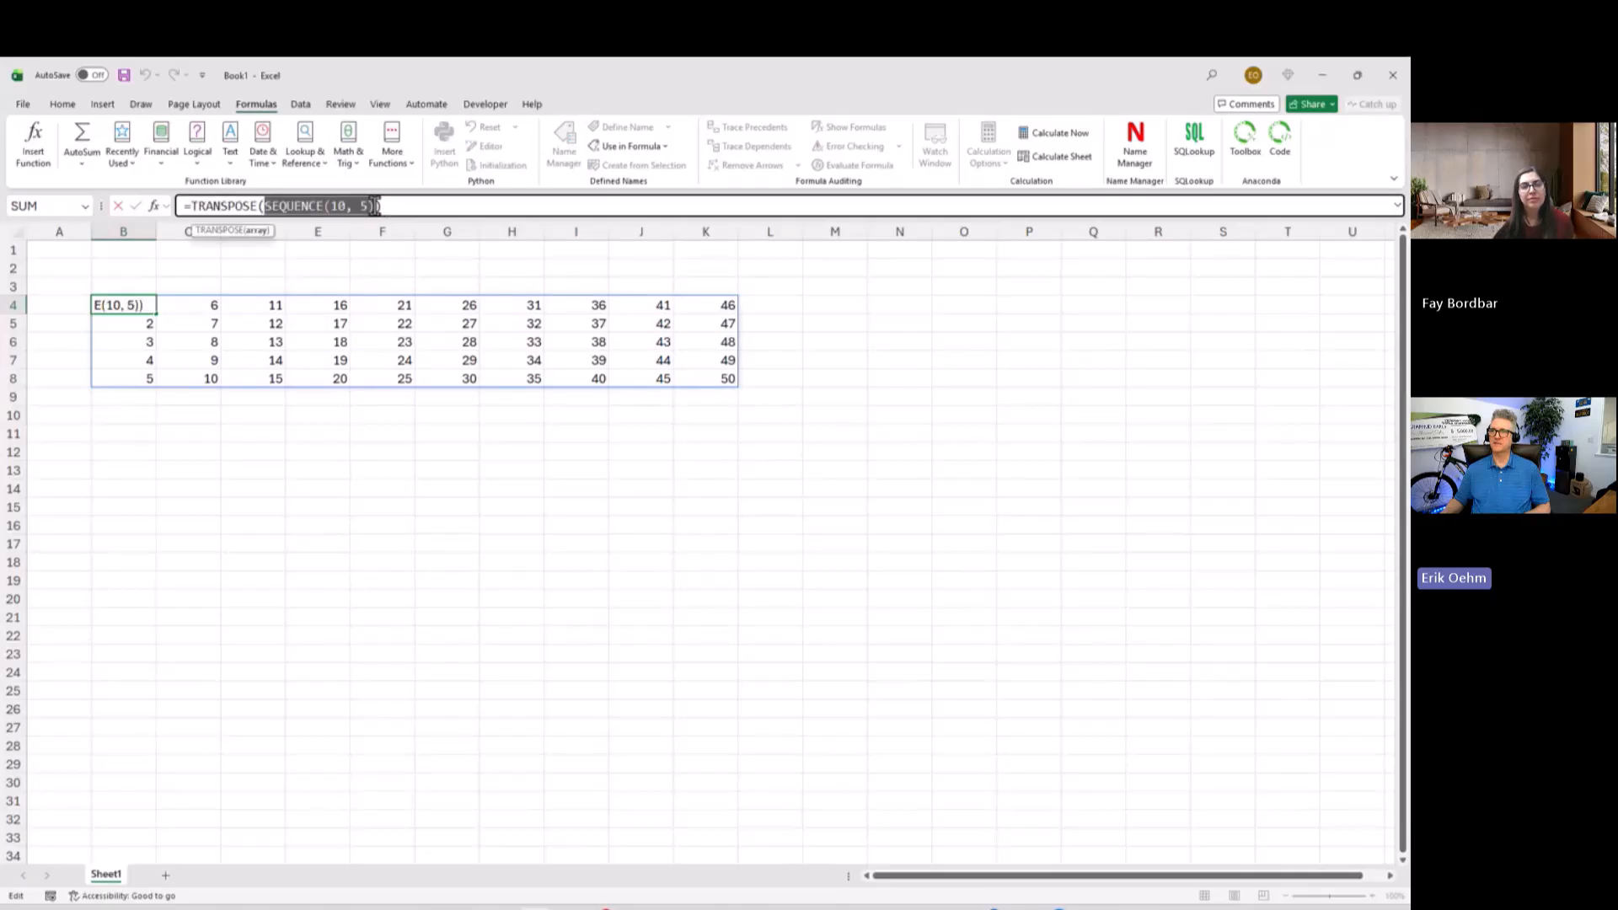
left_click(380, 205)
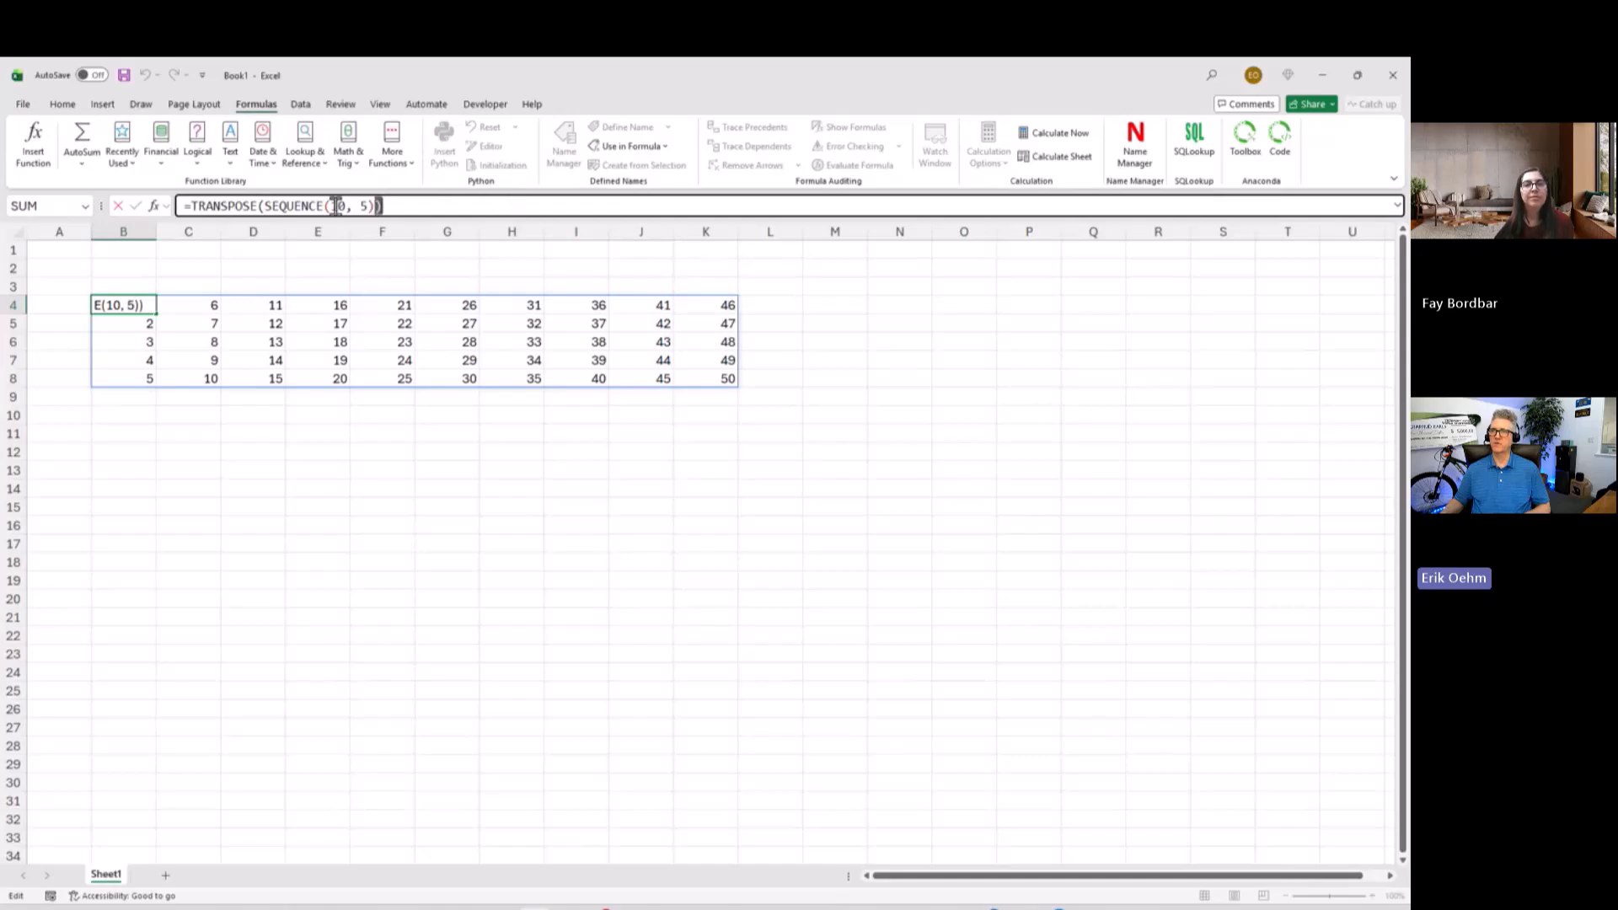
left_click(118, 206)
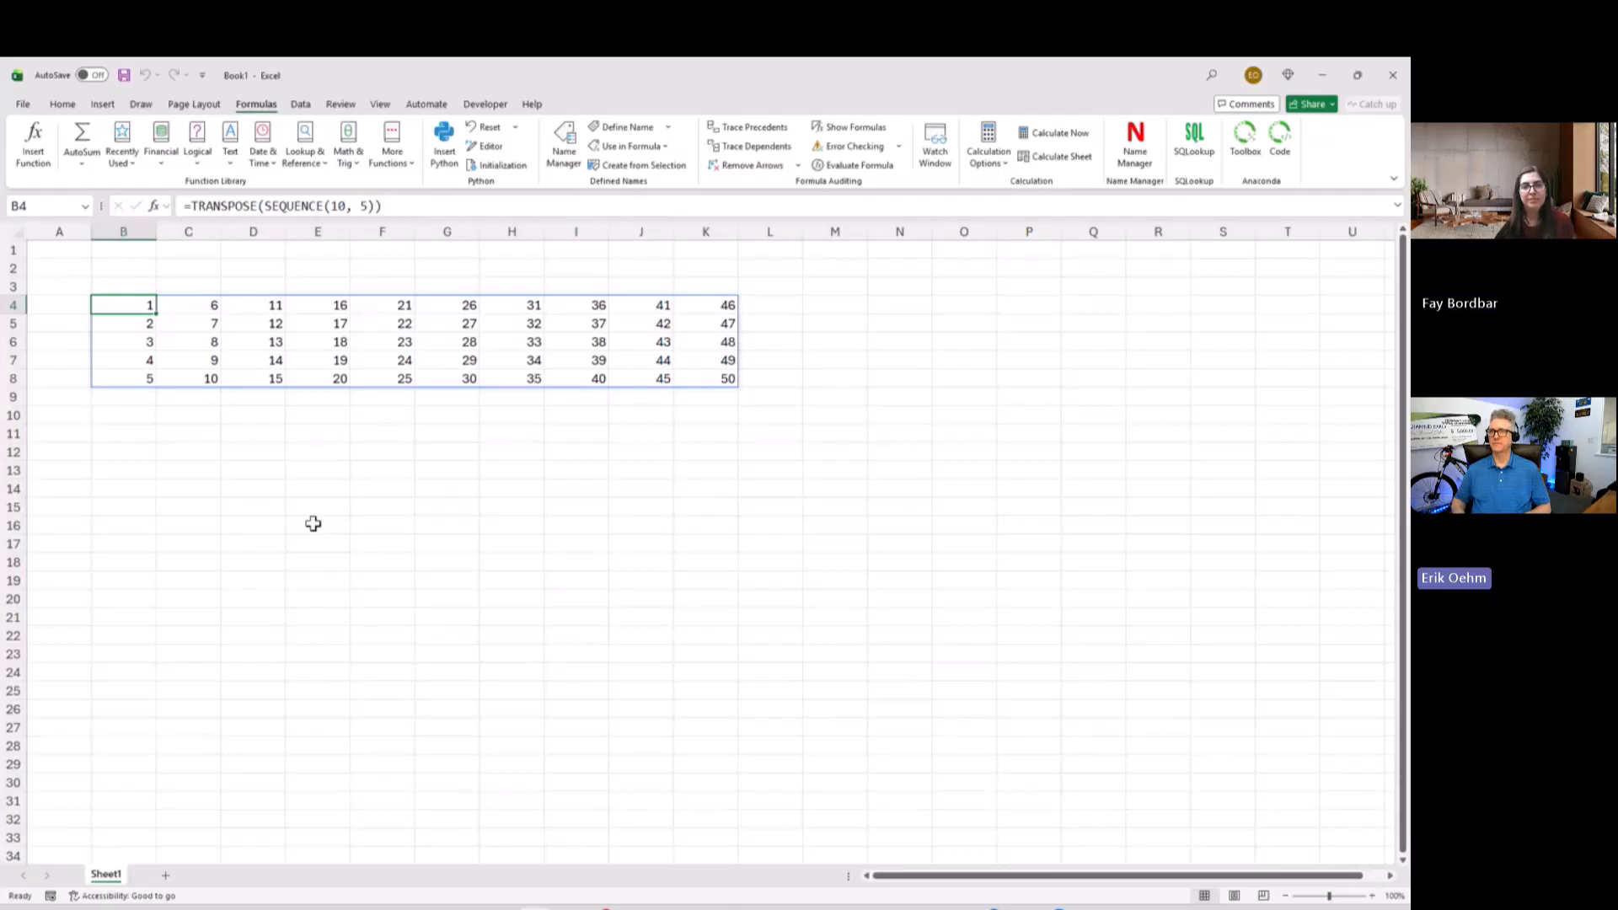
Step: Select the whole spilled array from B4 and apply the Format Accounting 2 Decimals command to it
key("ctrl+a")
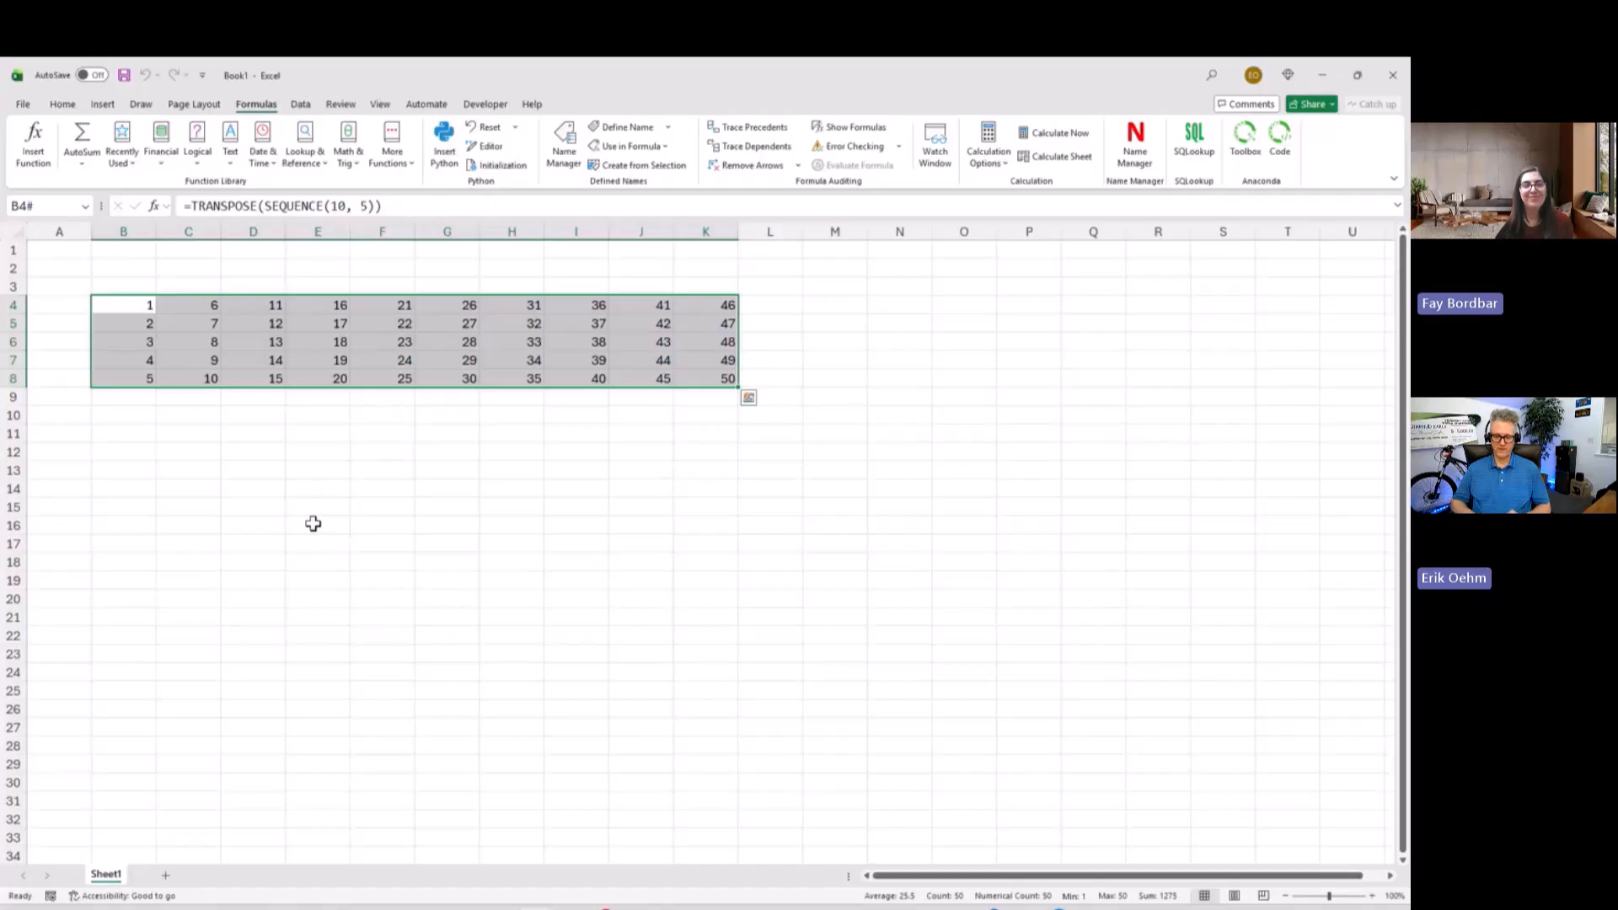
key("ctrl+space")
type("a")
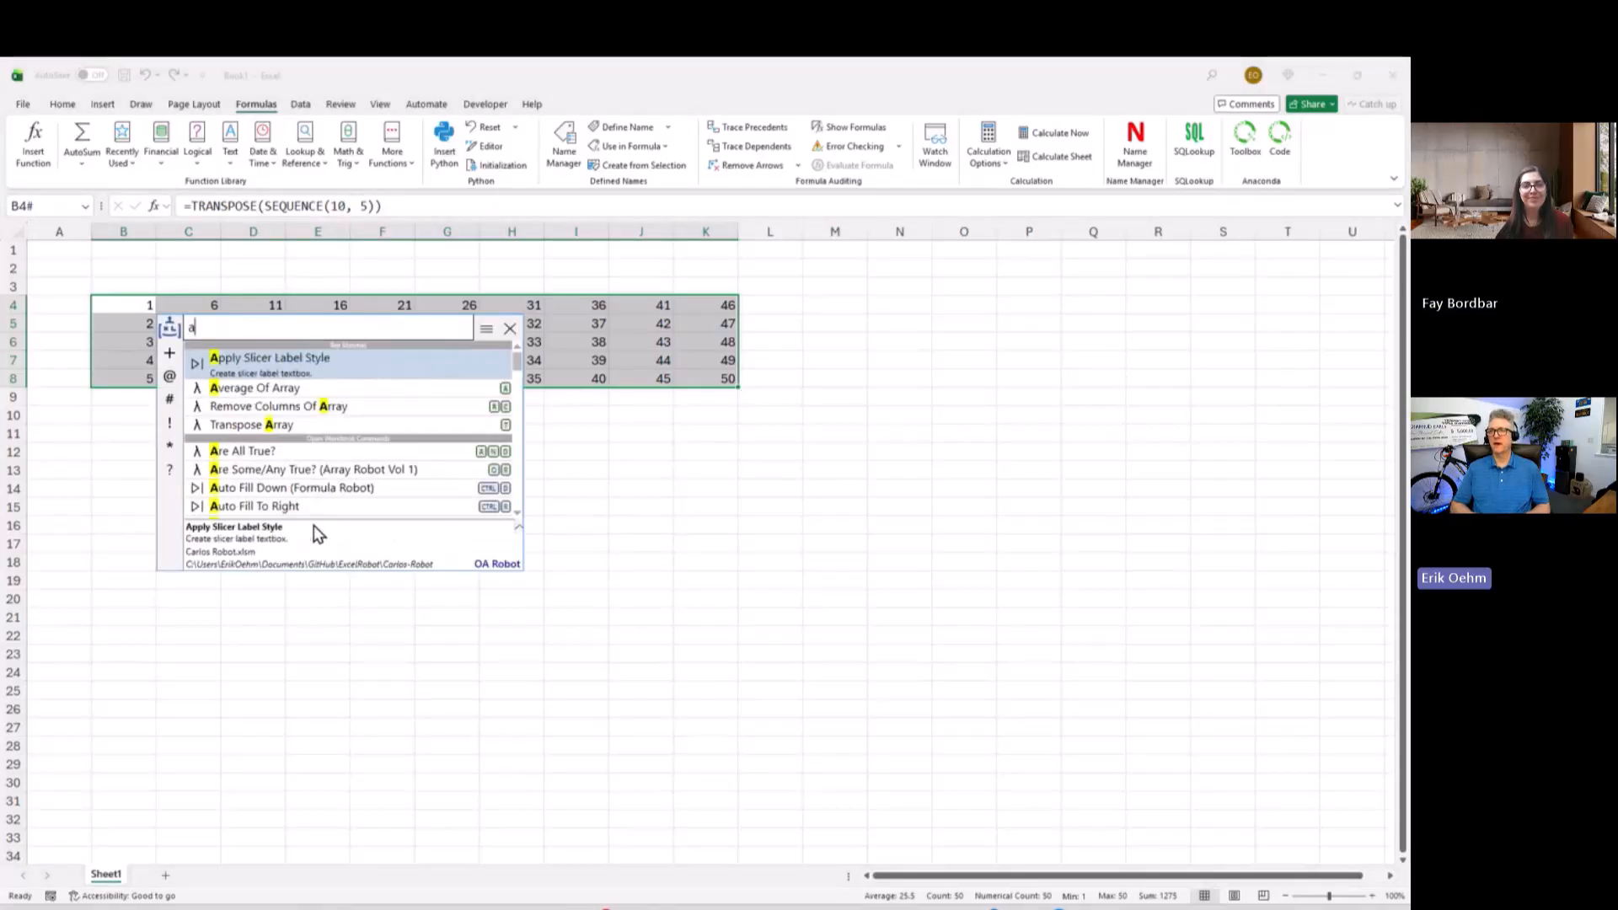
type("2")
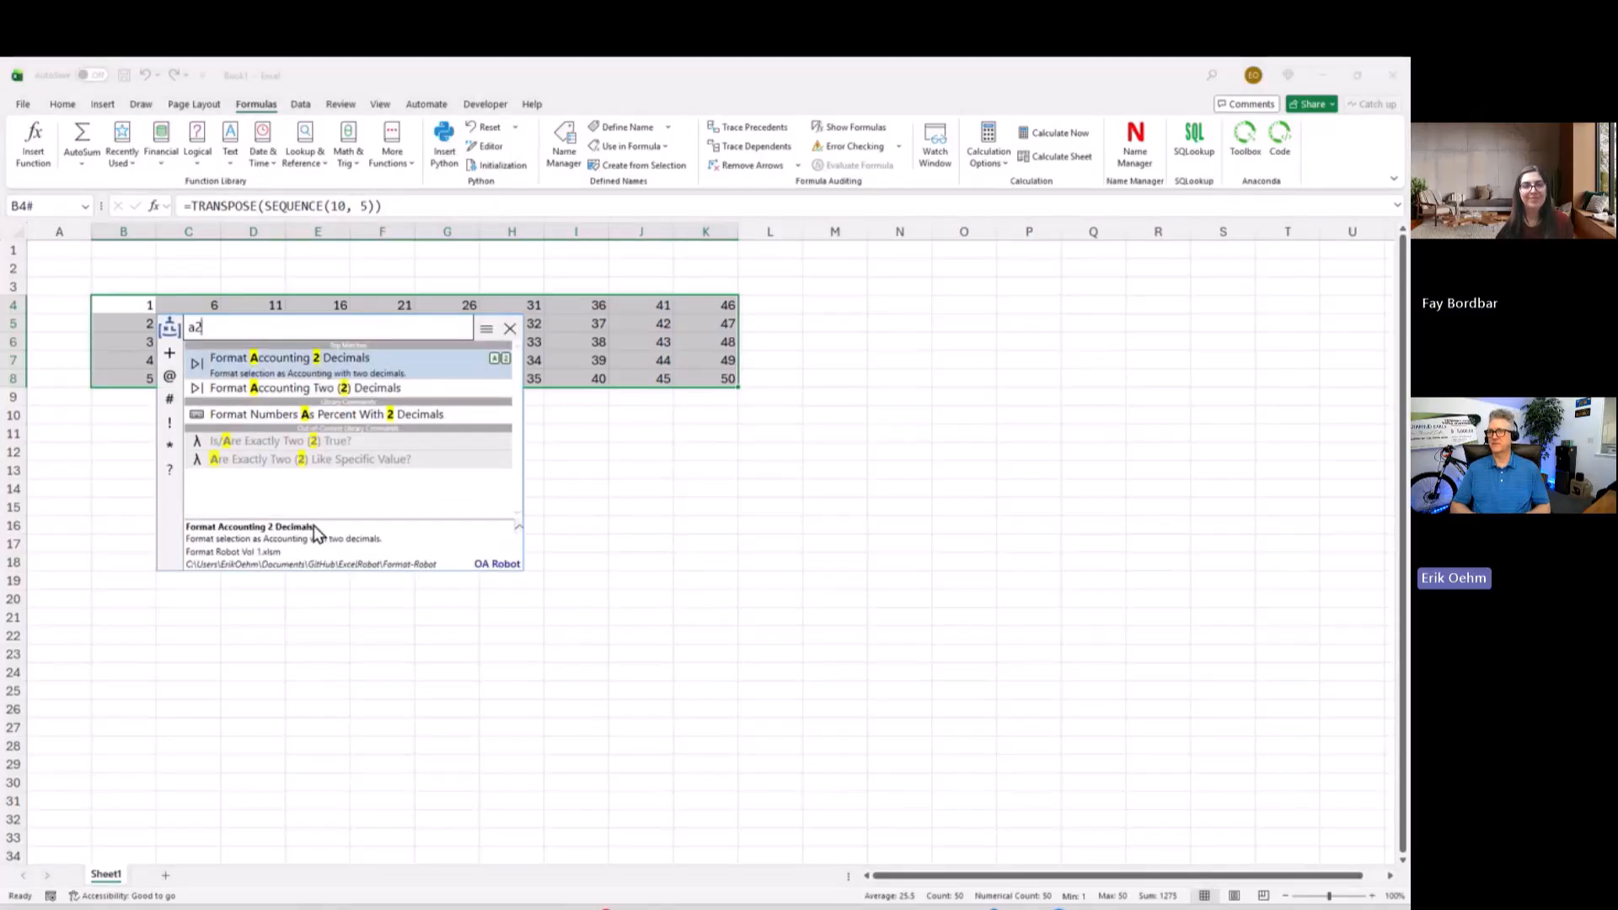
key("Return")
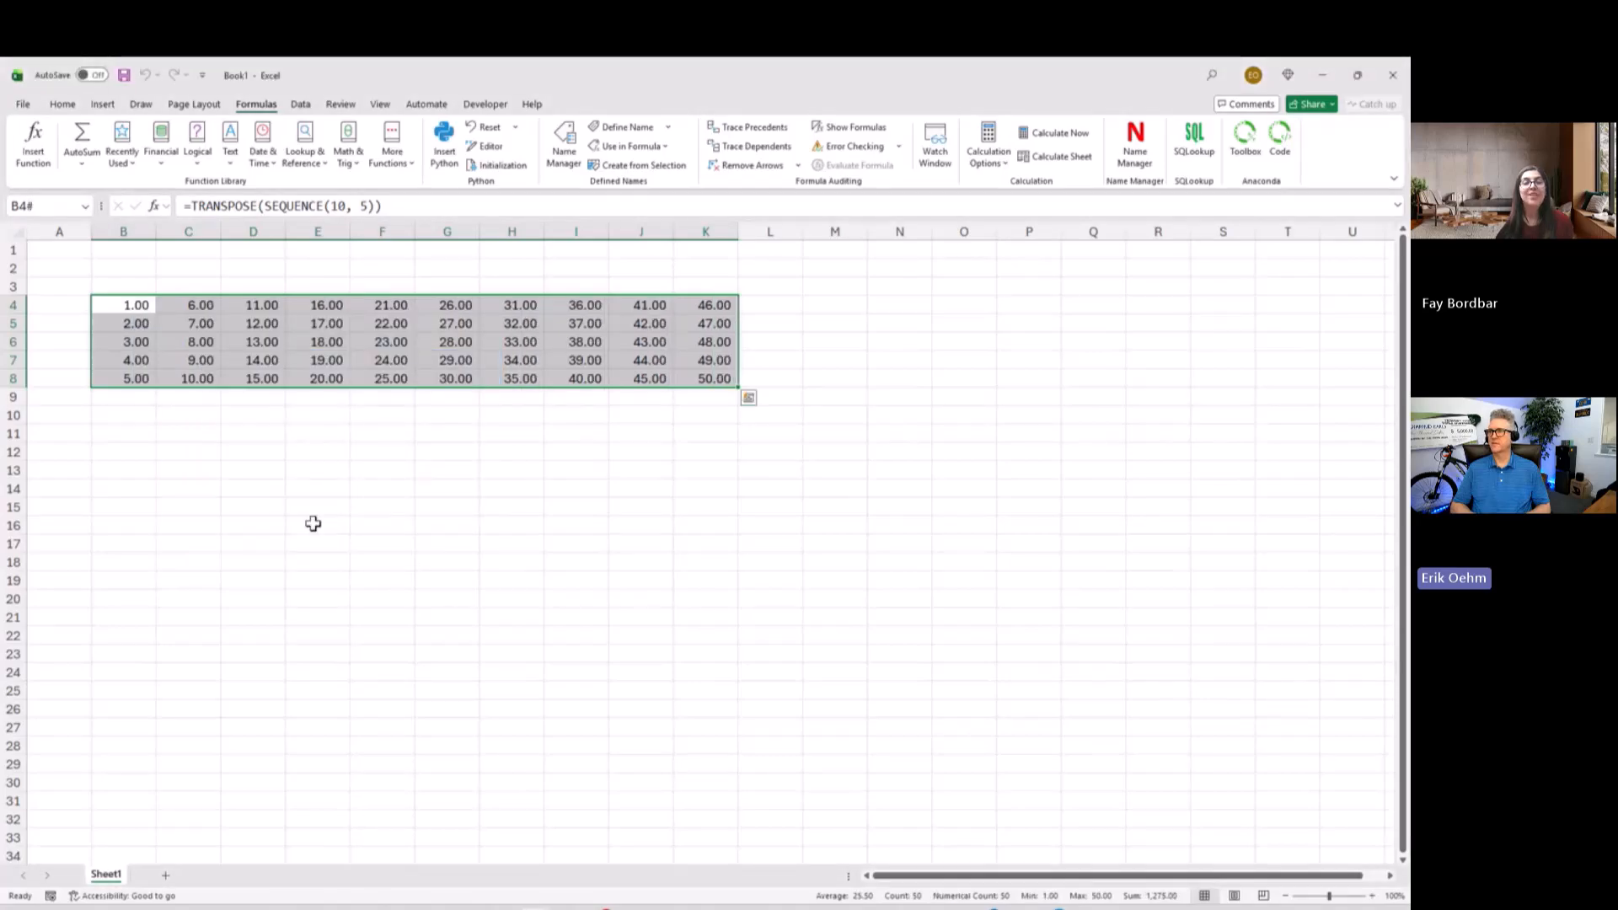
Step: Apply the Format Percent 1 Decimal command to the selected array
key("ctrl+shift+p")
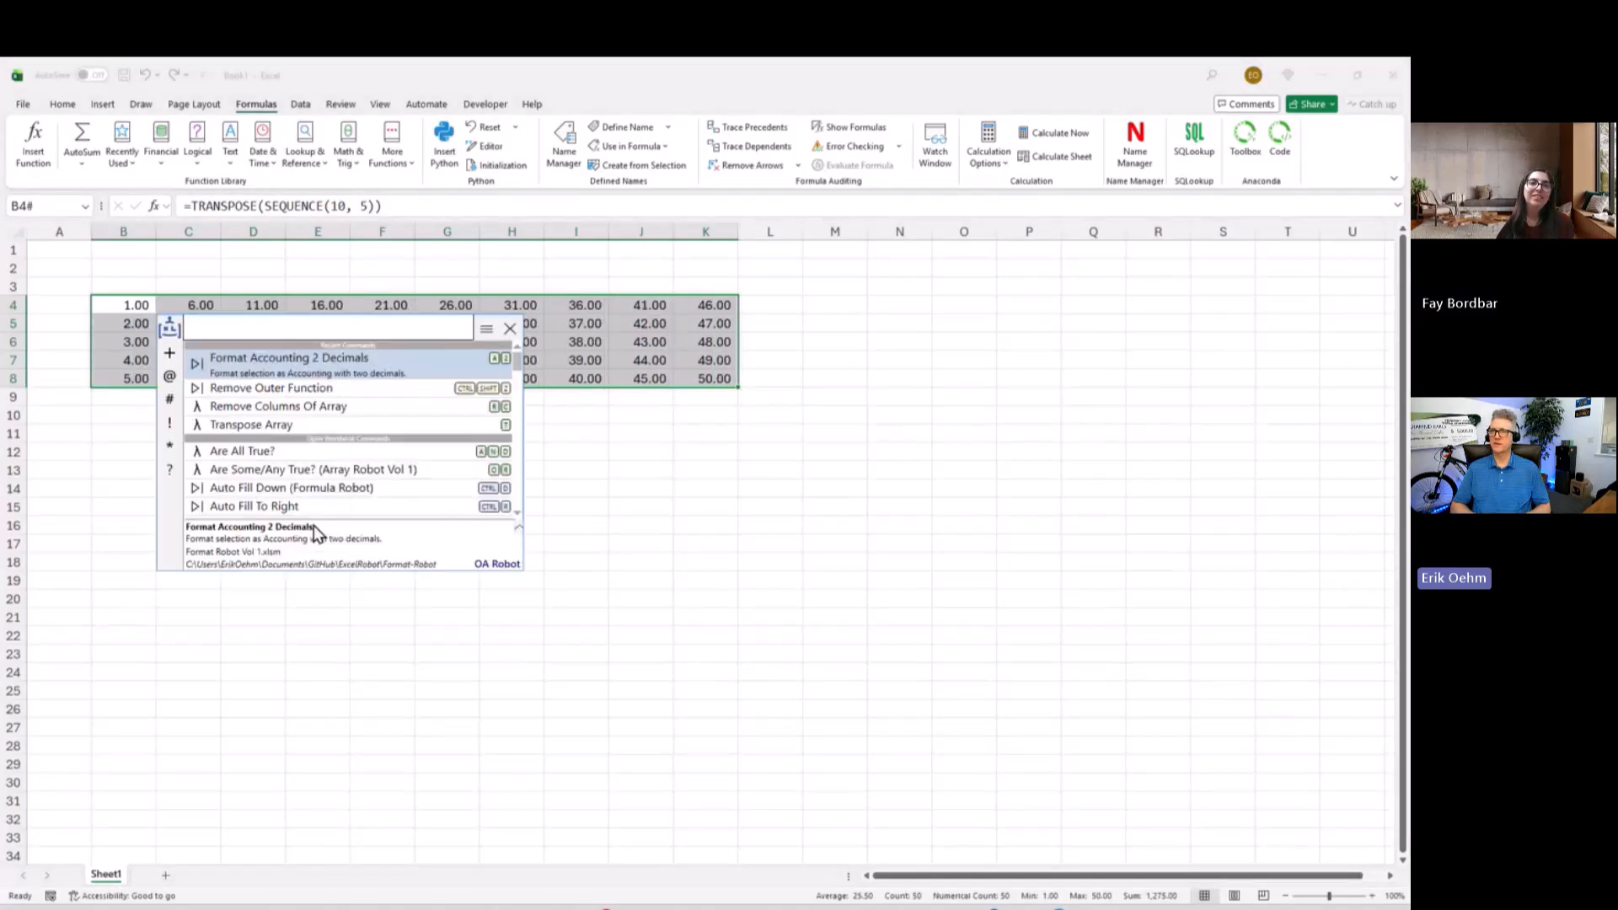
type("p1")
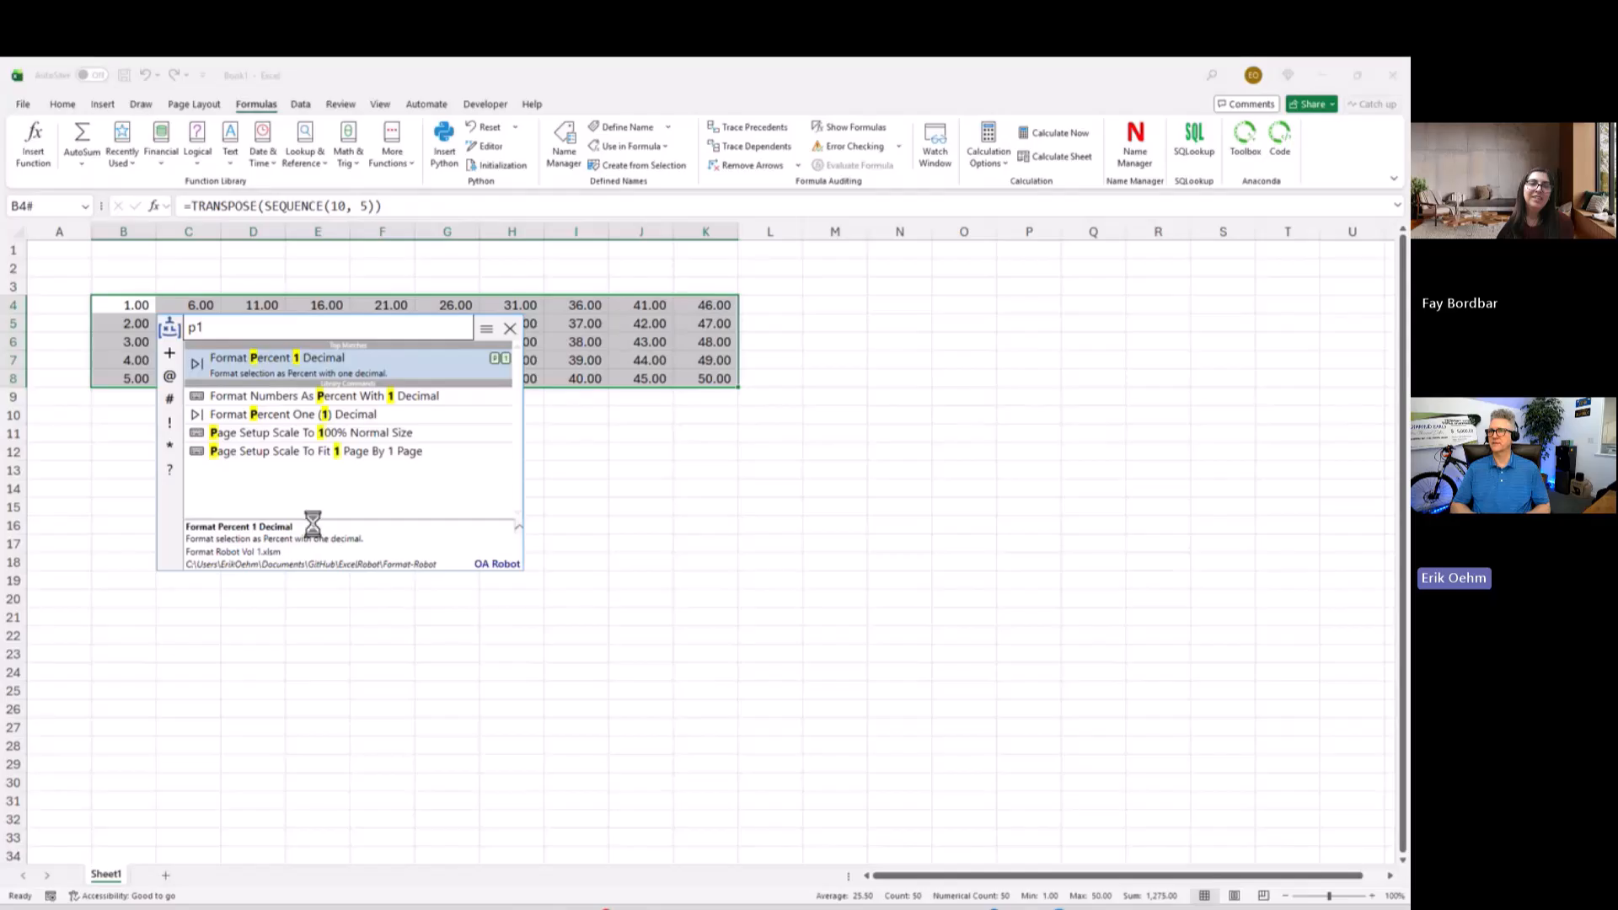
key("Return")
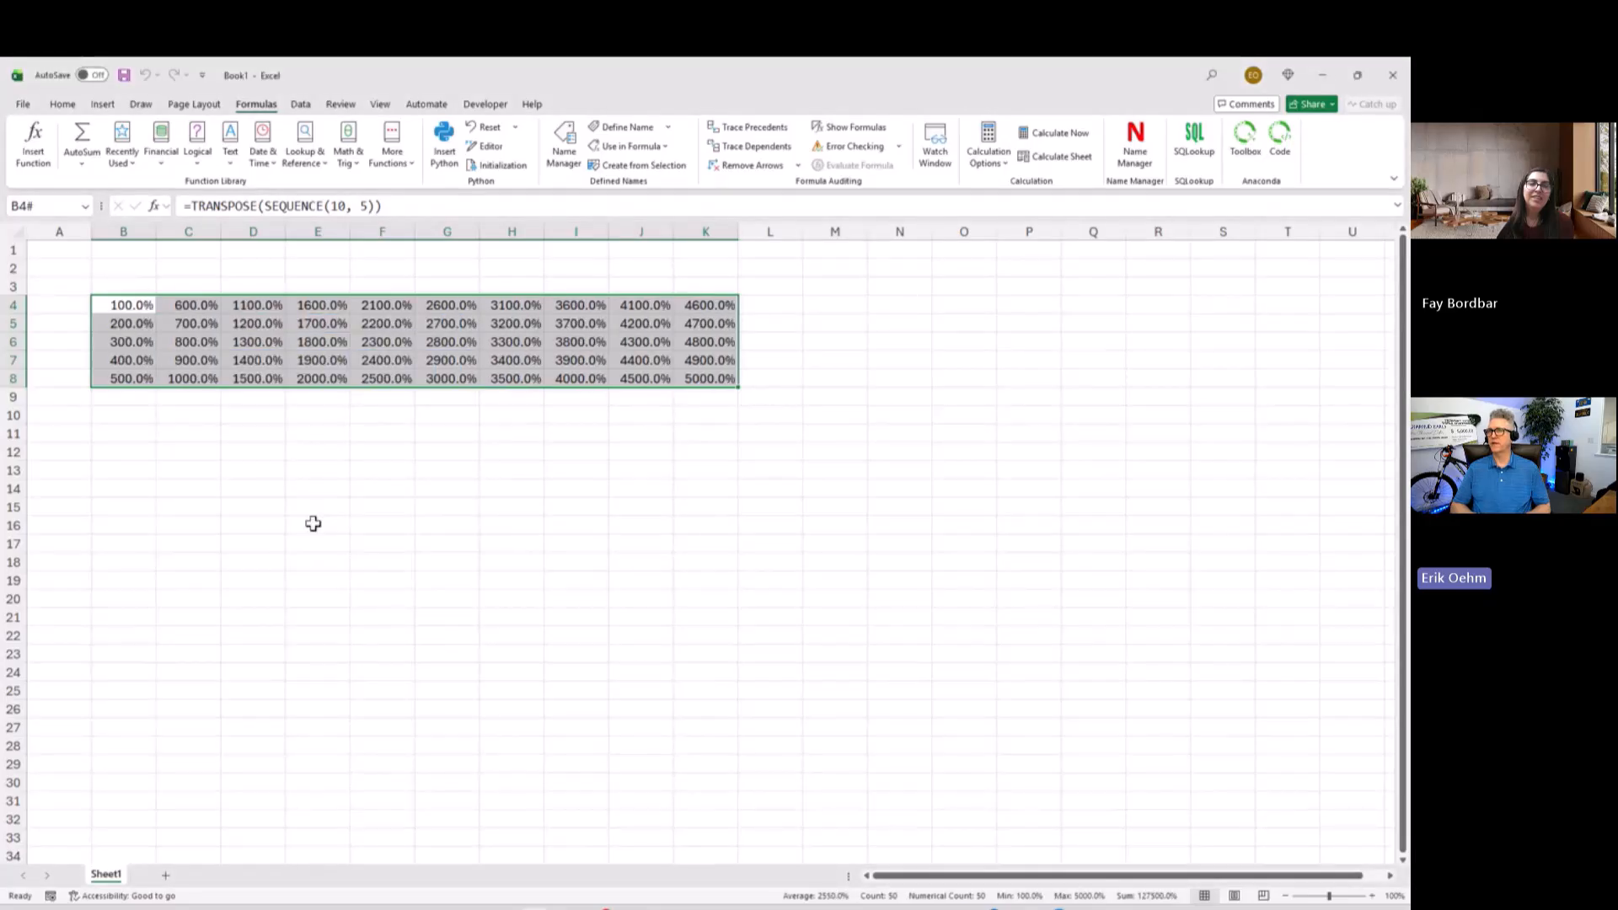
Step: Format the selected array as multiples with two decimals using the Format Multiple 2 Decimals command
key("ctrl+shift+p")
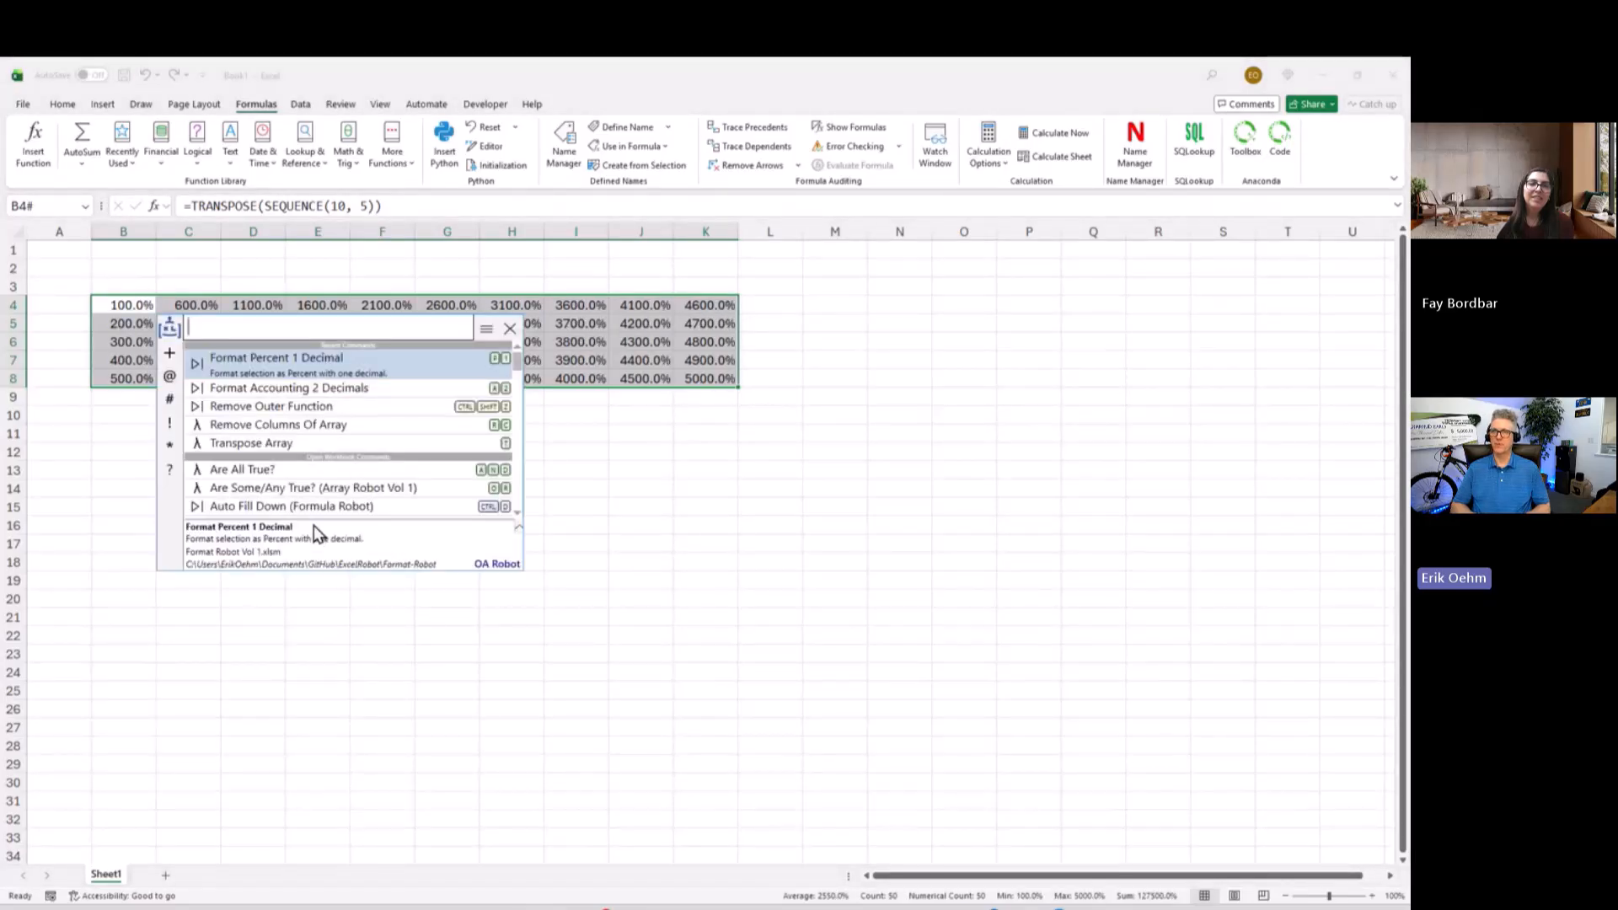
type("m")
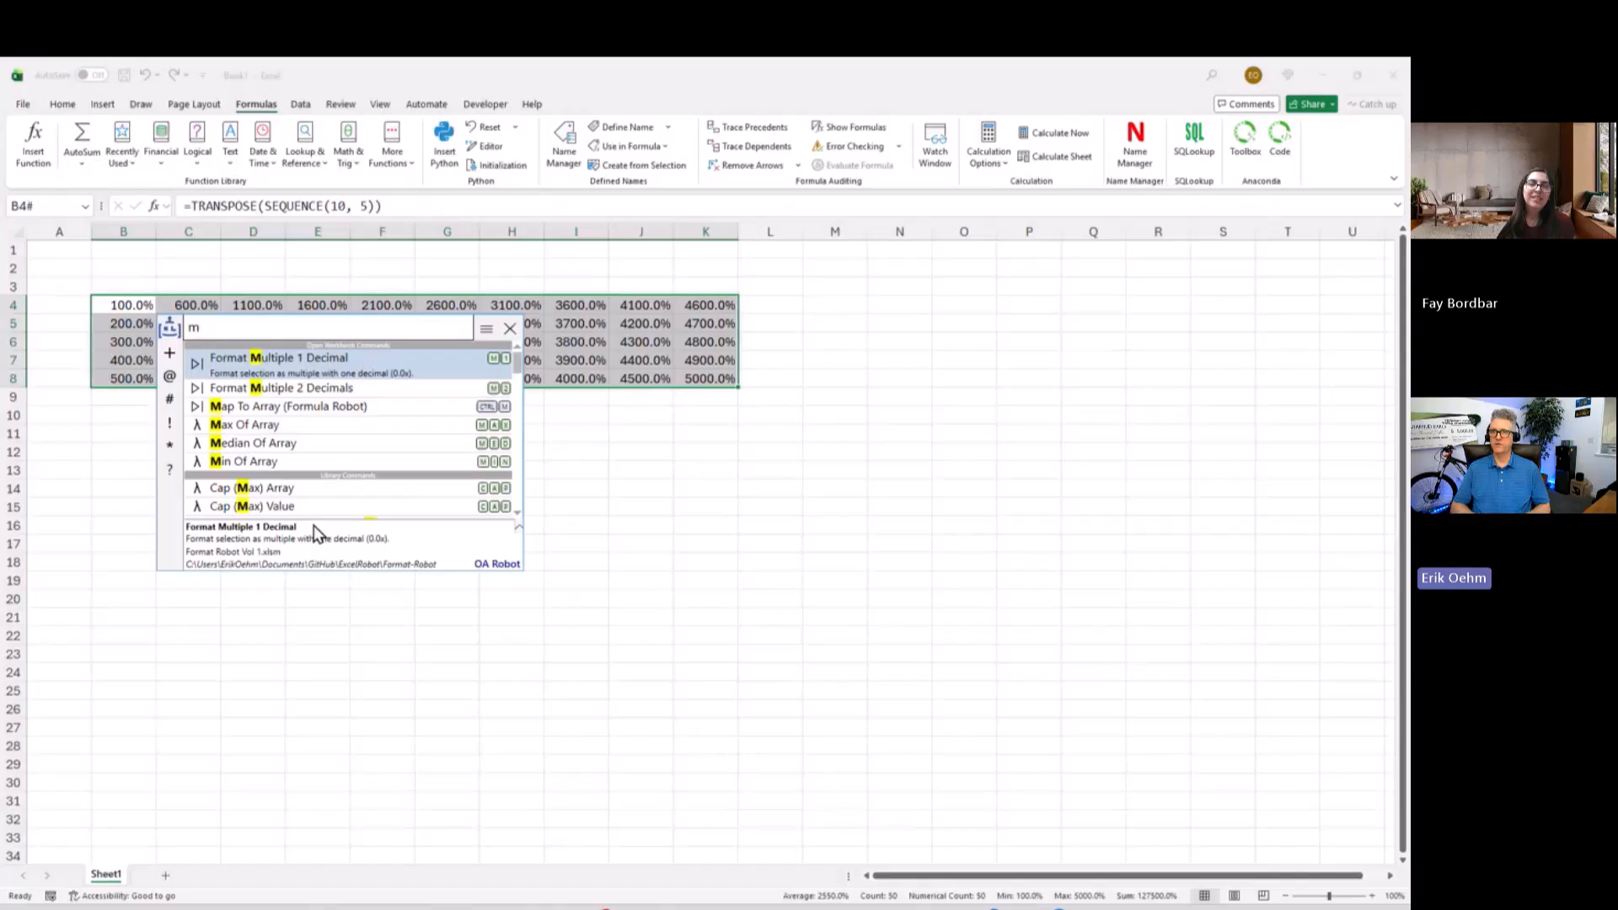
type("2")
key("Return")
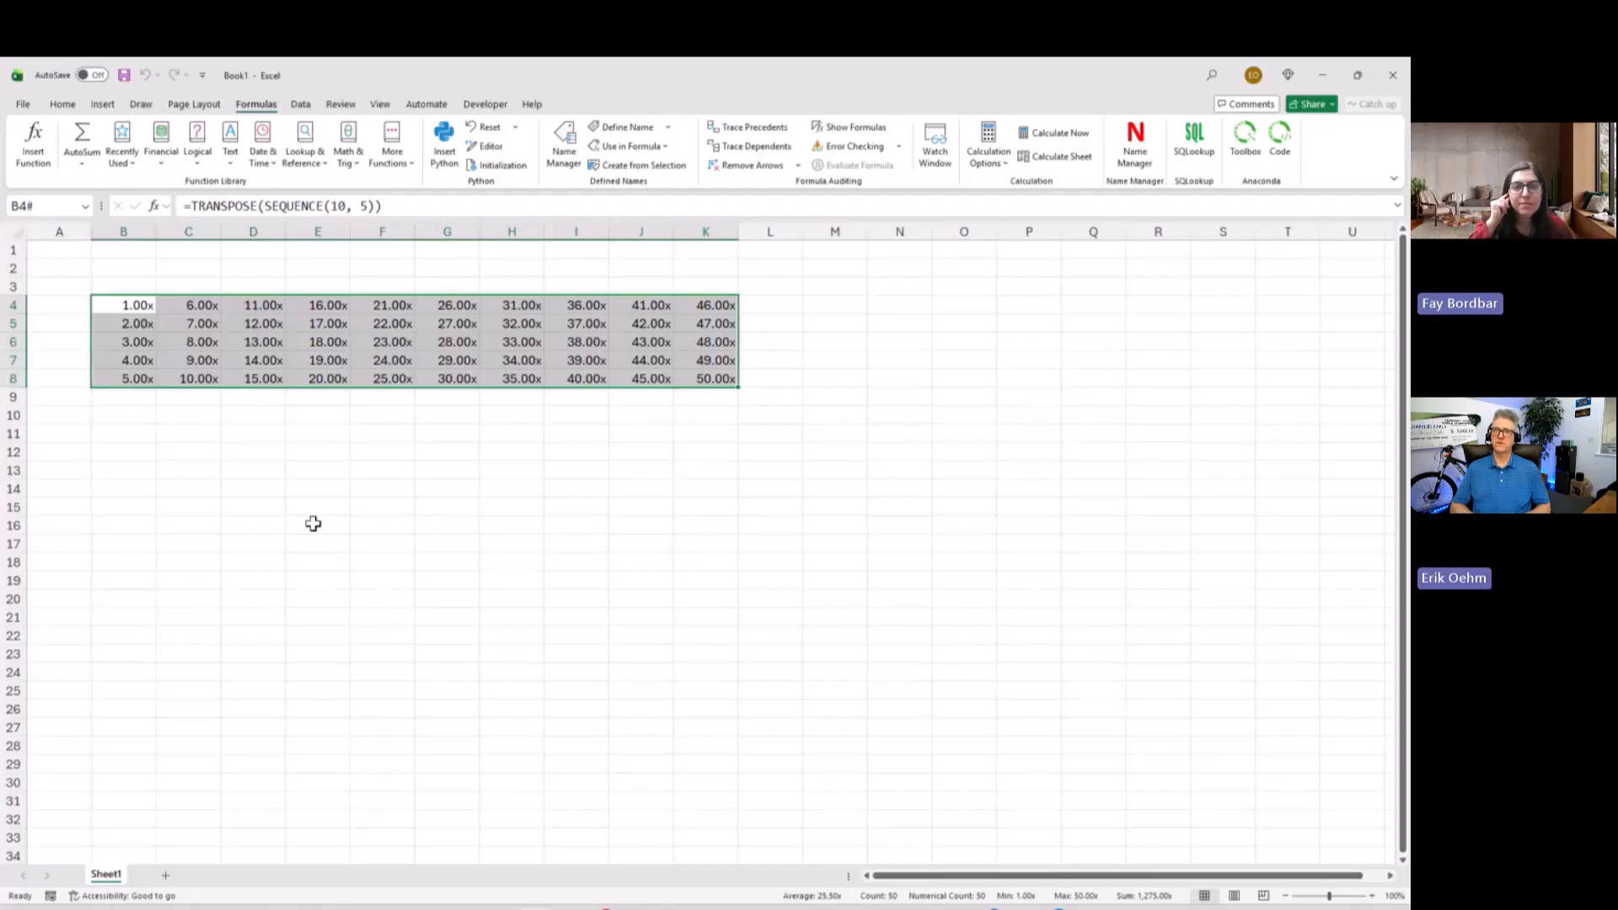
Step: Open the OA Robot documentation for the Remove Columns Of Array command and widen it for reading
key("ctrl+shift+space")
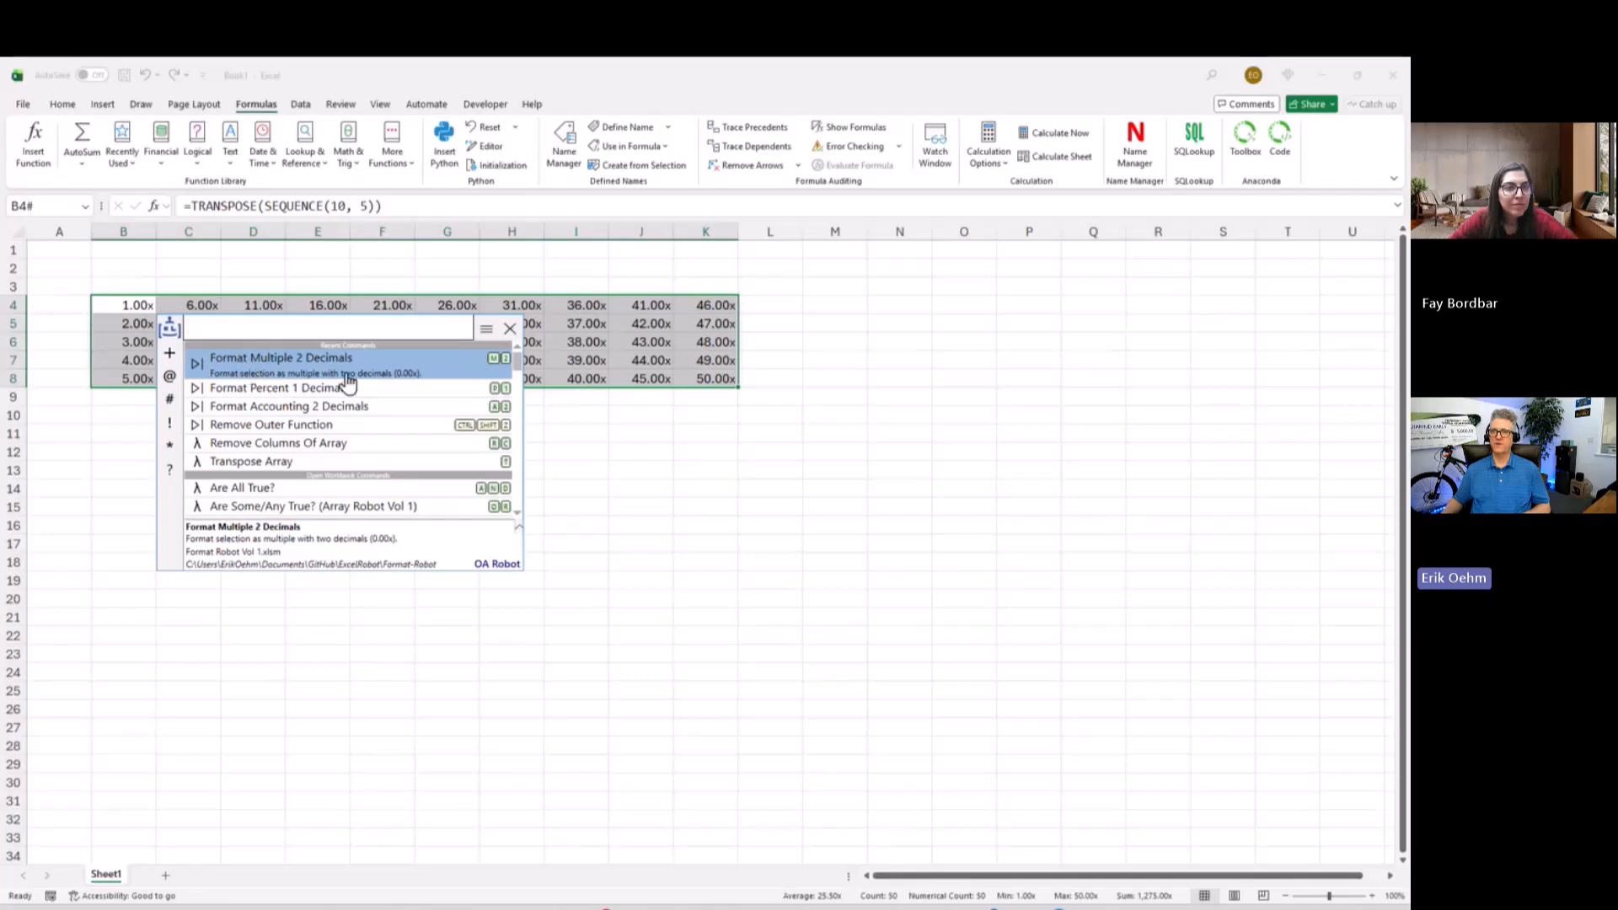
left_click(270, 447)
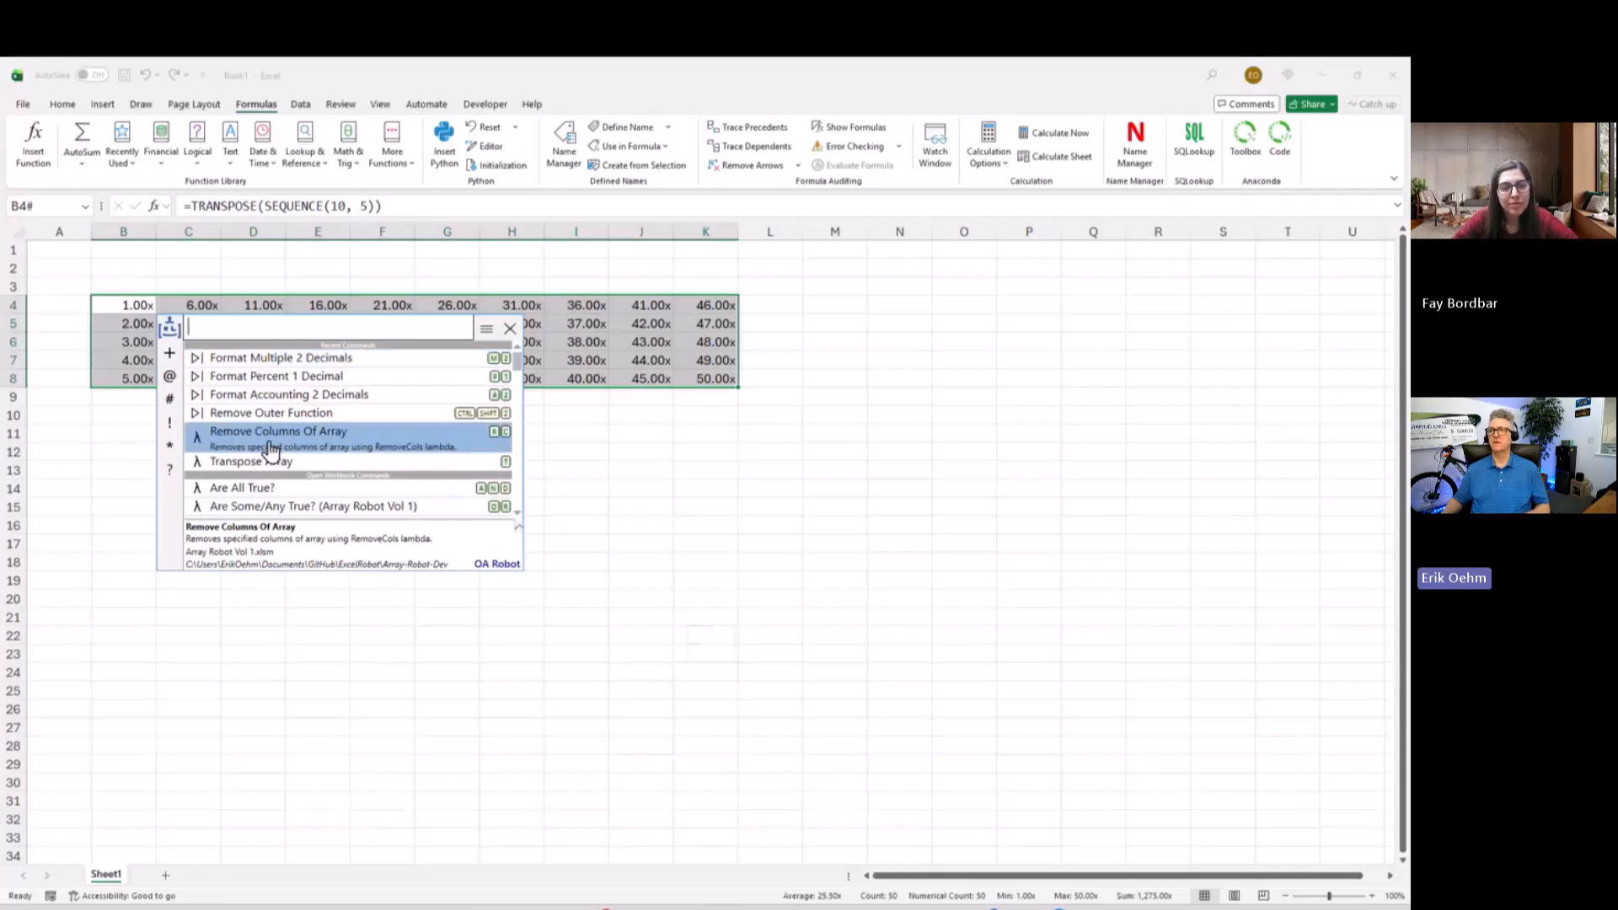
key("F1")
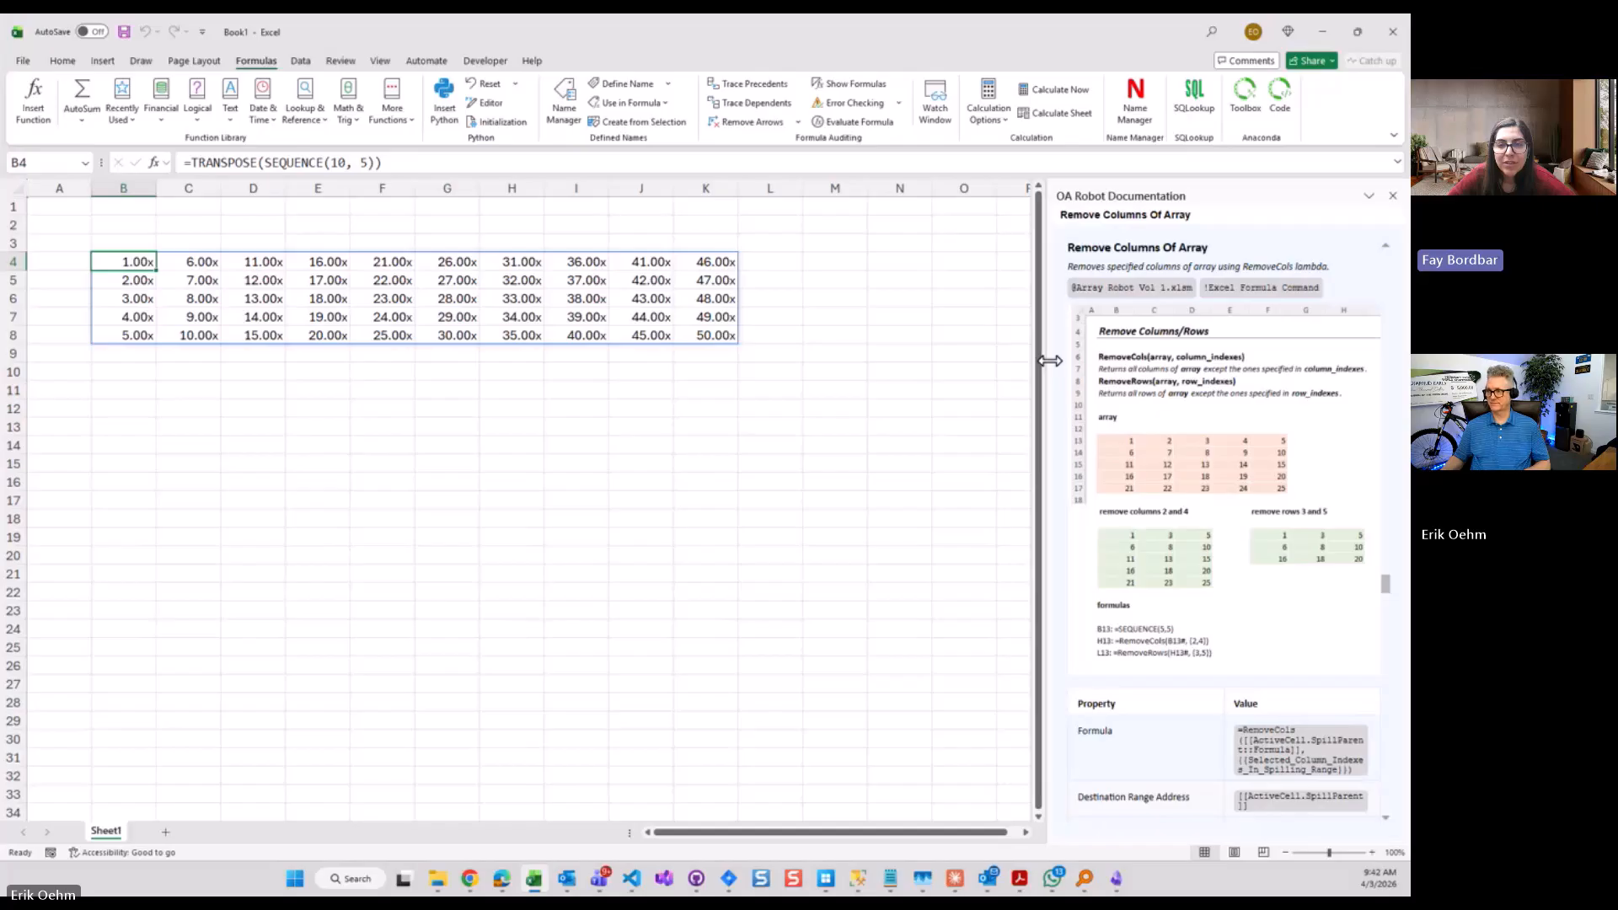
left_click_drag(1050, 361, 943, 362)
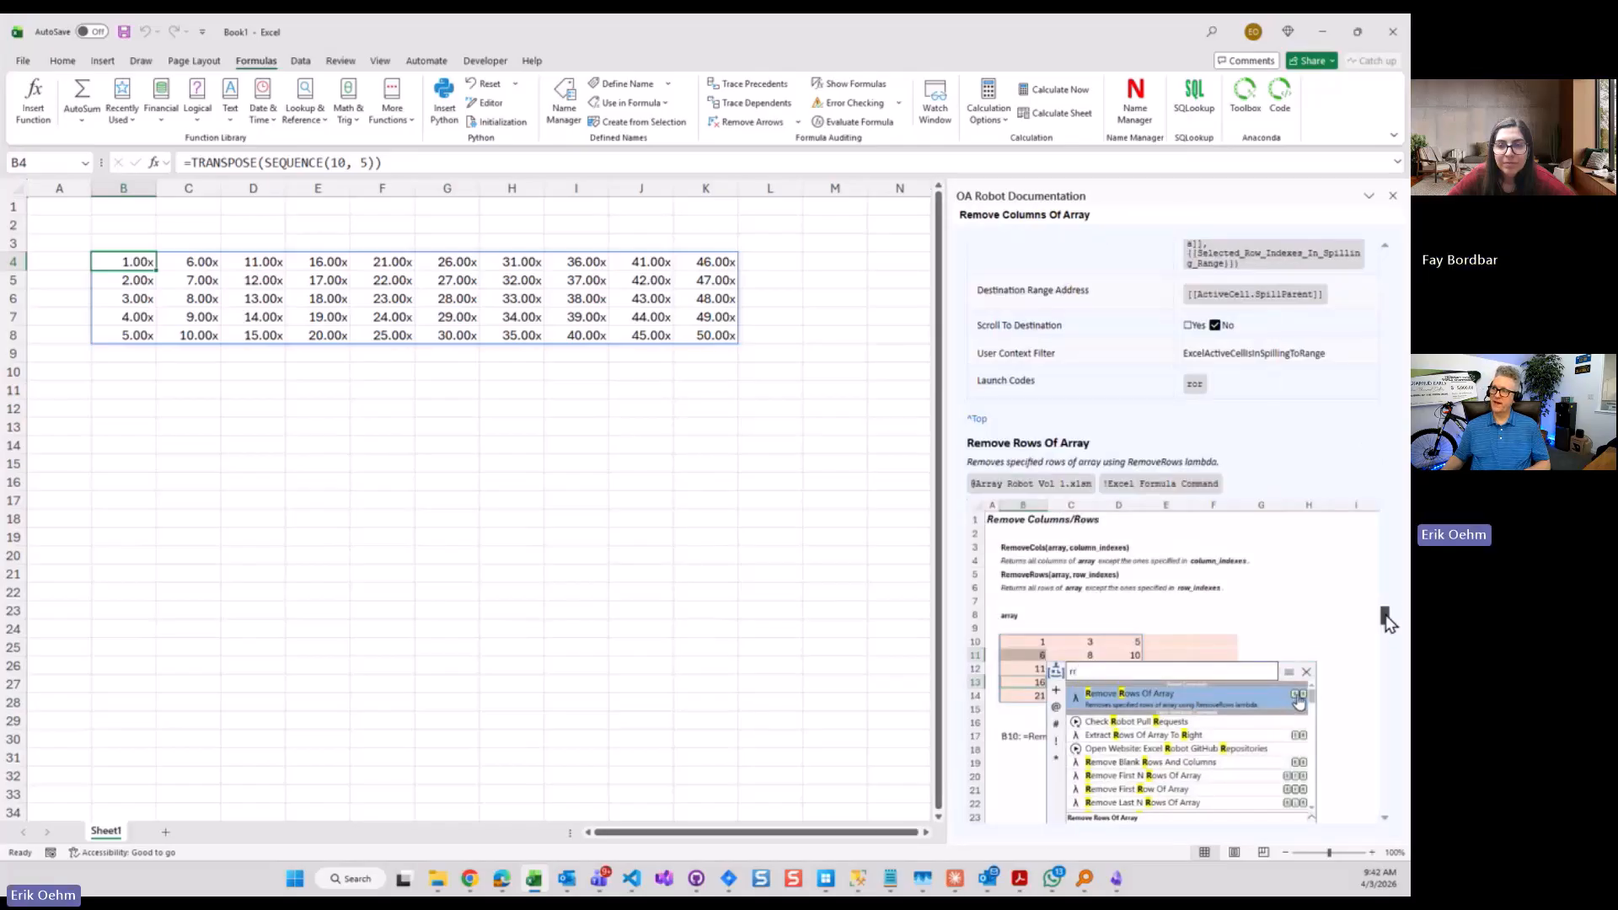
Step: Browse the Lambda commands defined in Array Robot Vol 1.xlsm, view the Running Totals By Column entry, and close the documentation
left_click_drag(1387, 619, 1385, 257)
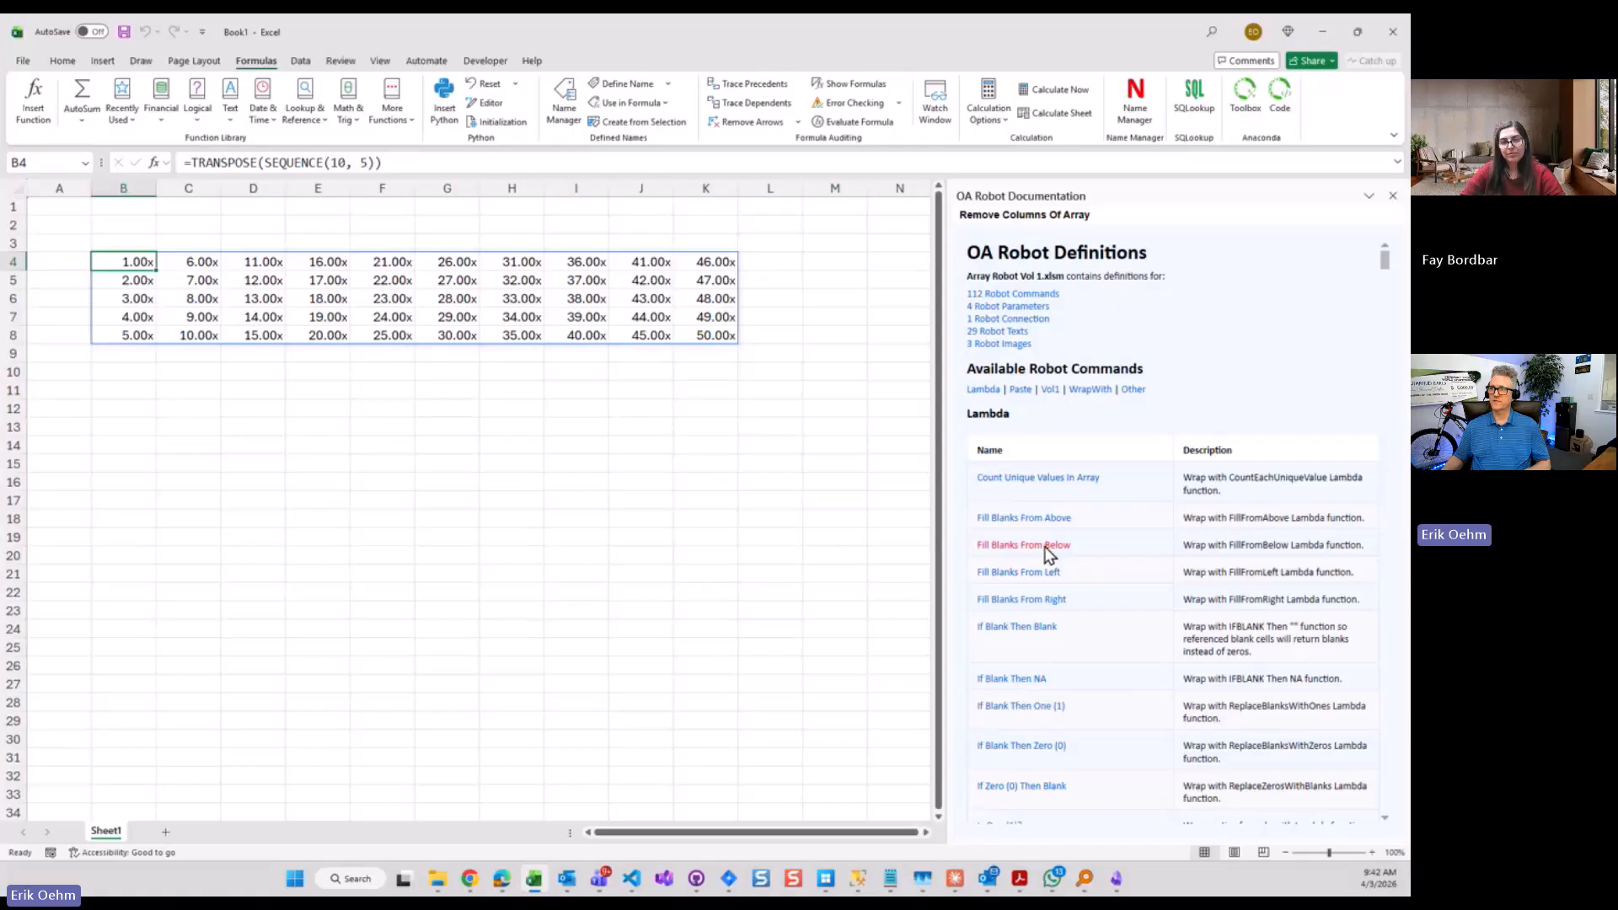
scroll(1047, 554, "down", 5)
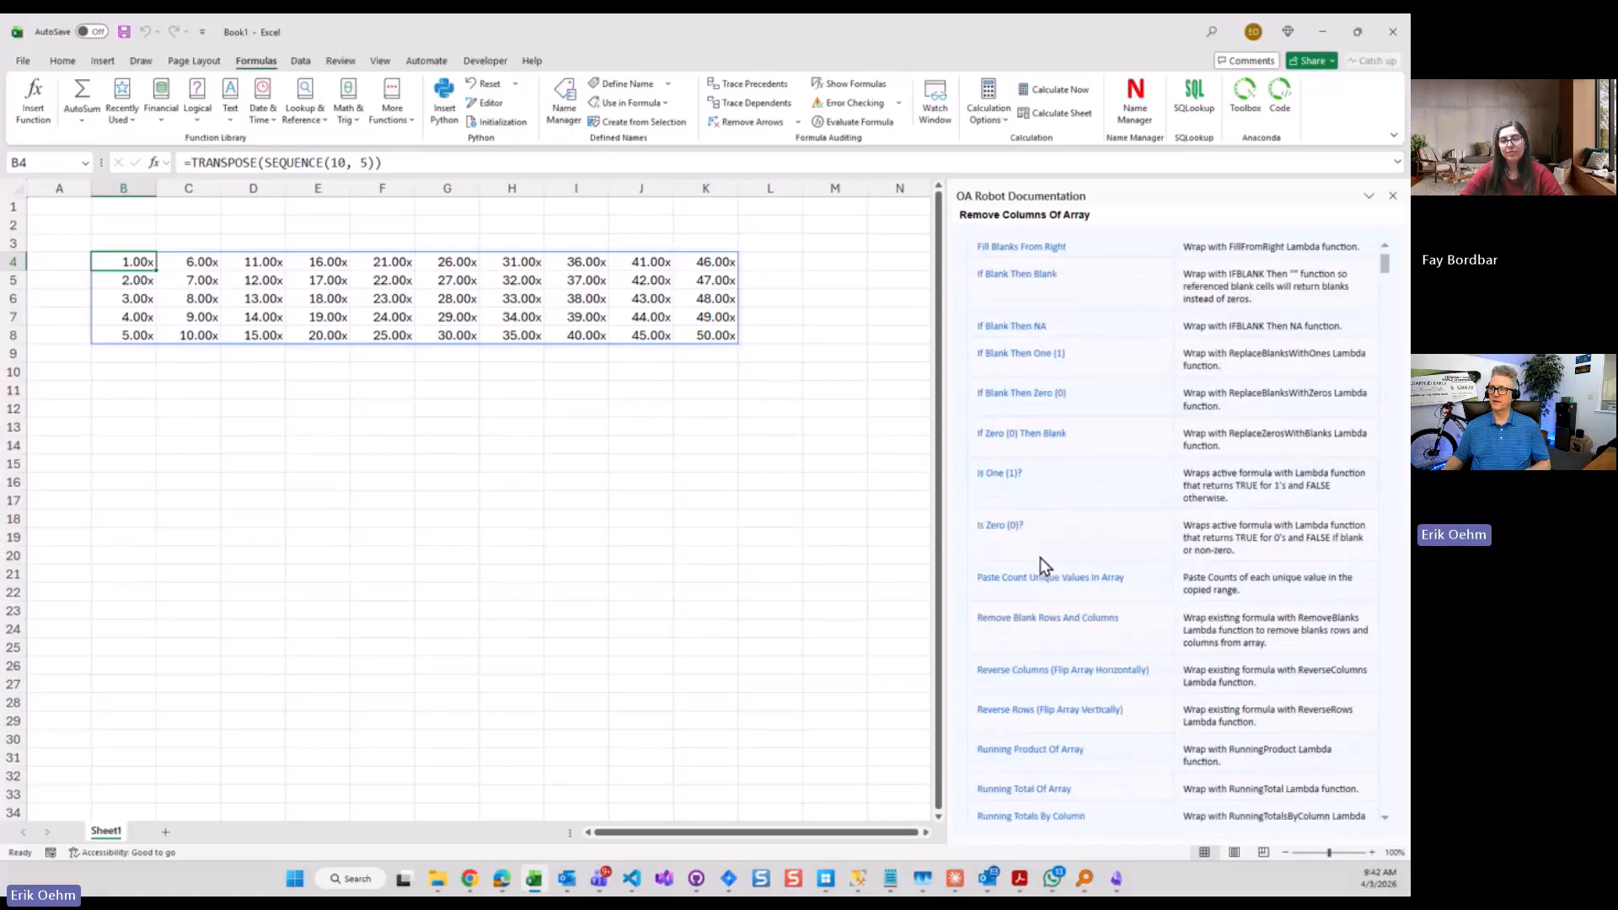
scroll(1040, 558, "down", 2)
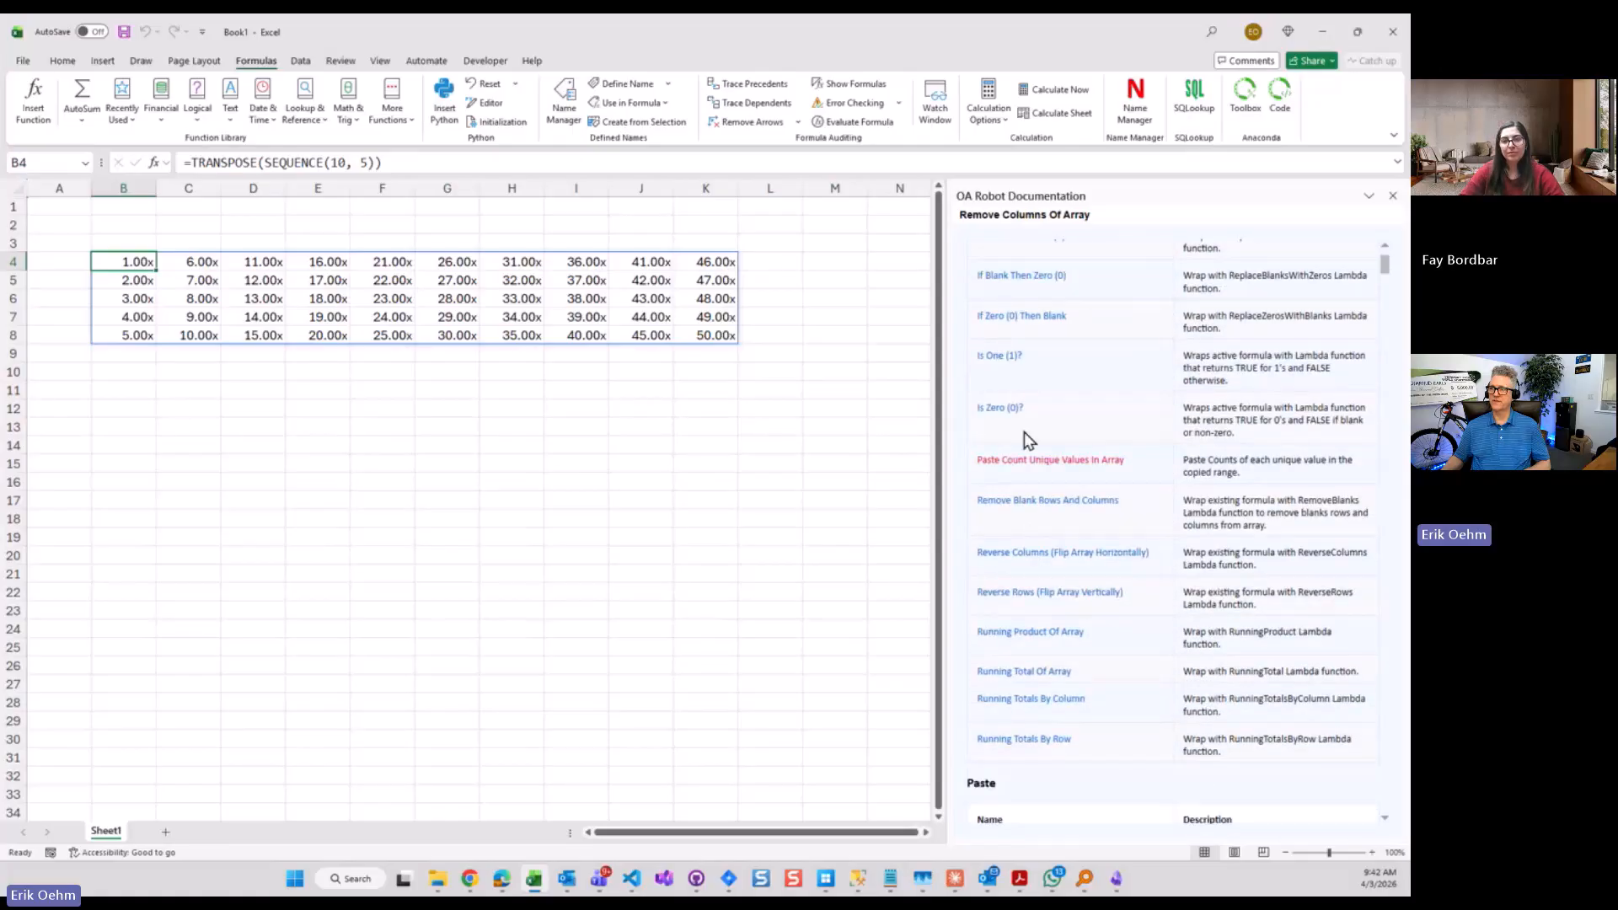
scroll(1027, 502, "down", 1)
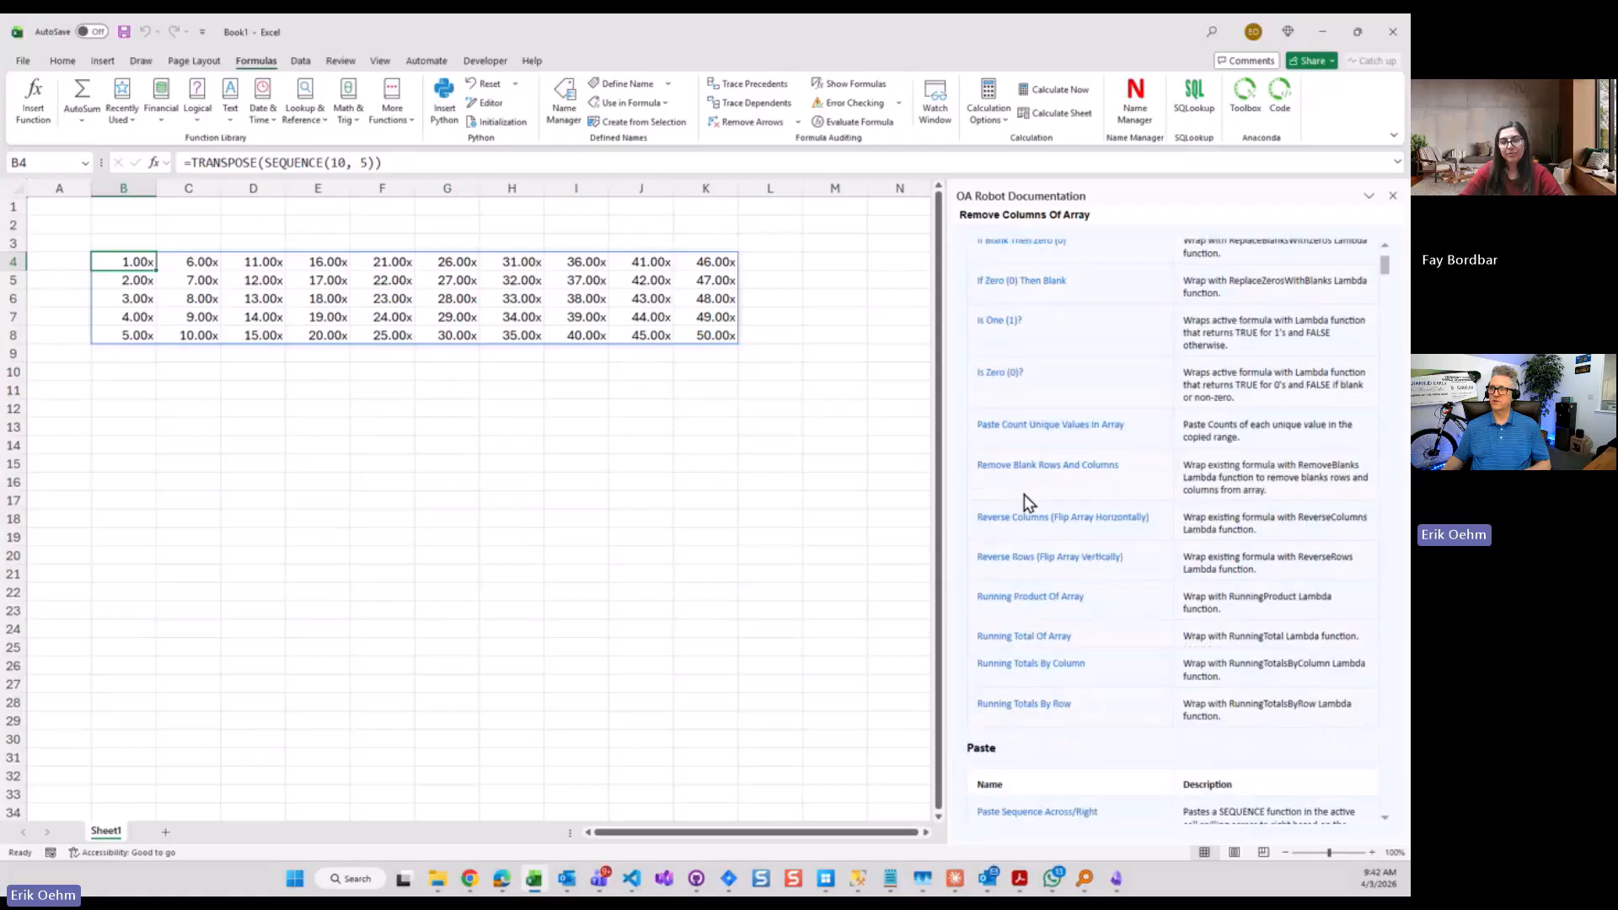
left_click(1029, 665)
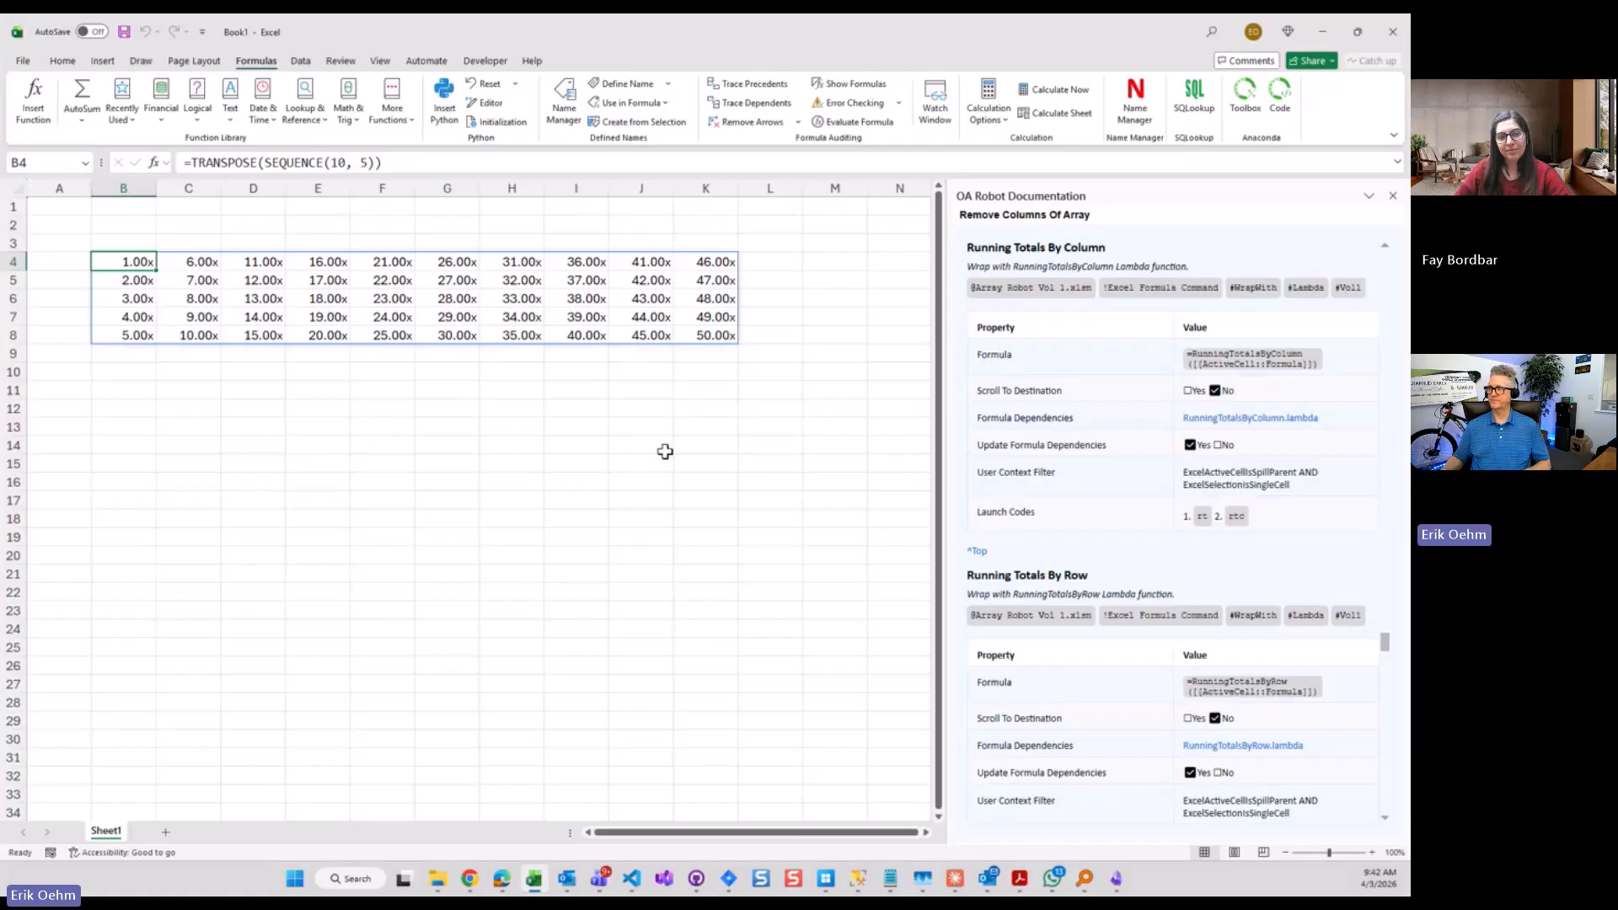
left_click(1394, 197)
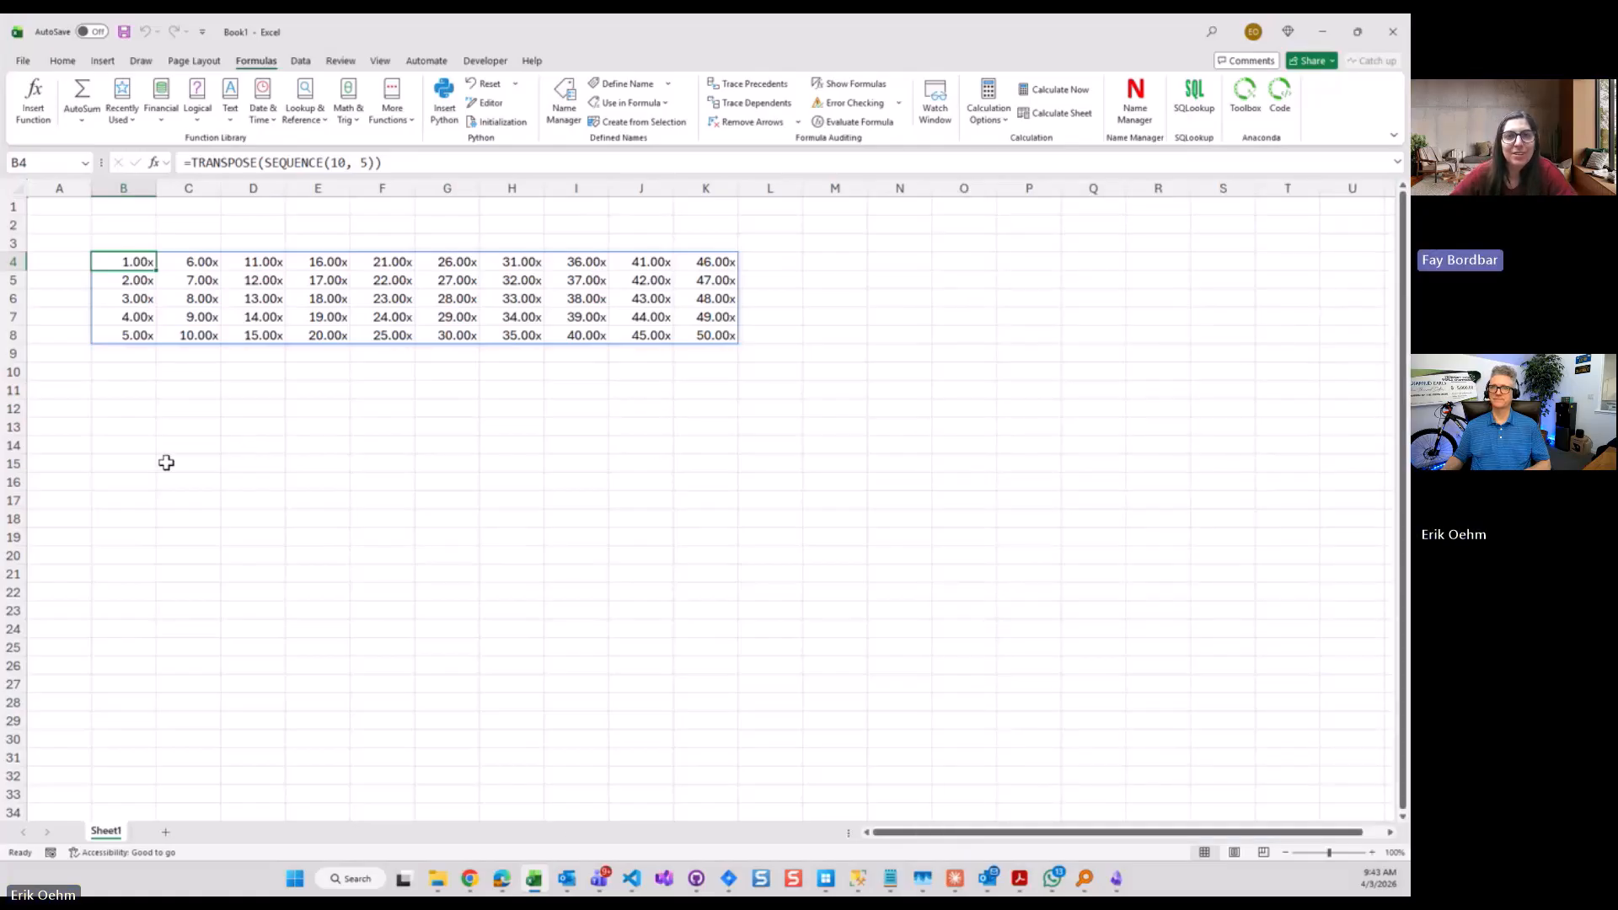